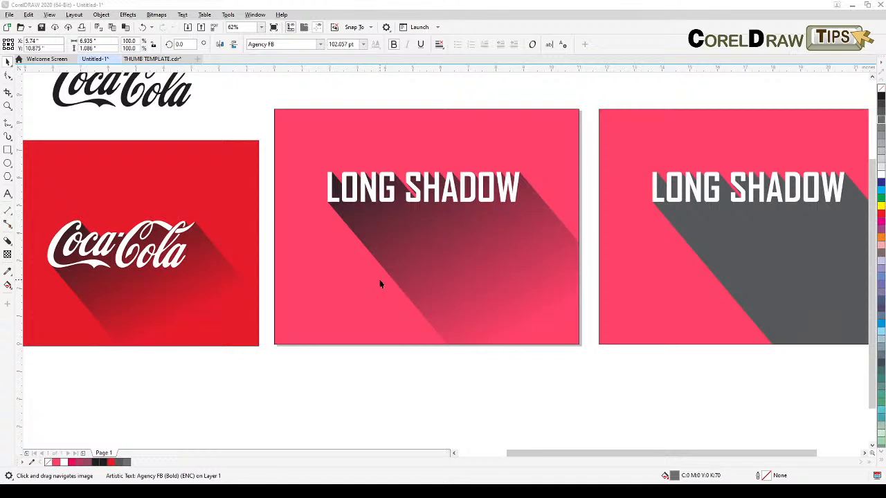
# - Duplicate the red rectangle and both pink rectangles with their clipped contents, and place the copies directly below the originals
pyautogui.scroll(-2, 380, 284)
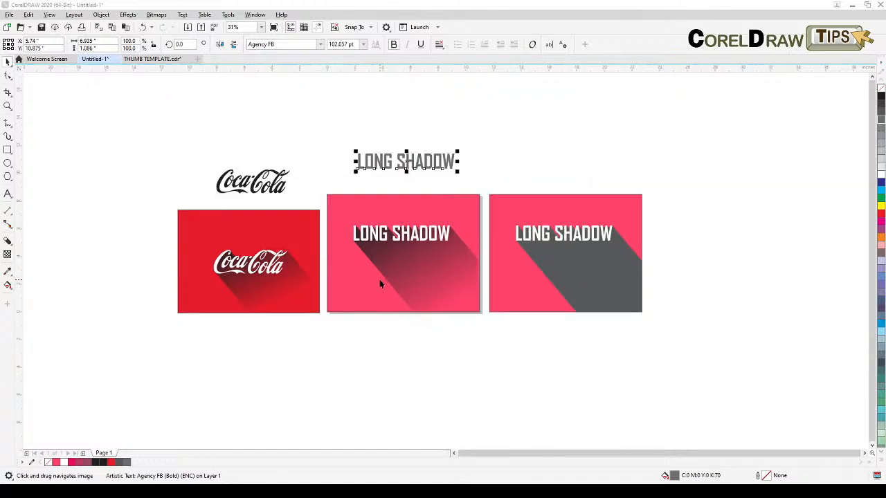
pyautogui.click(410, 218)
pyautogui.moveTo(390, 332); pyautogui.dragTo(478, 276)
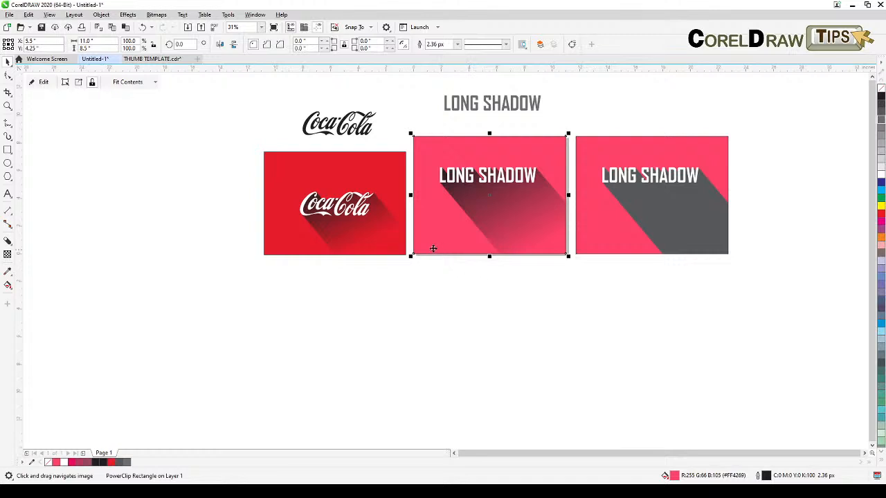
pyautogui.keyDown('shift'); pyautogui.click(368, 252); pyautogui.keyUp('shift')
pyautogui.click(601, 131)
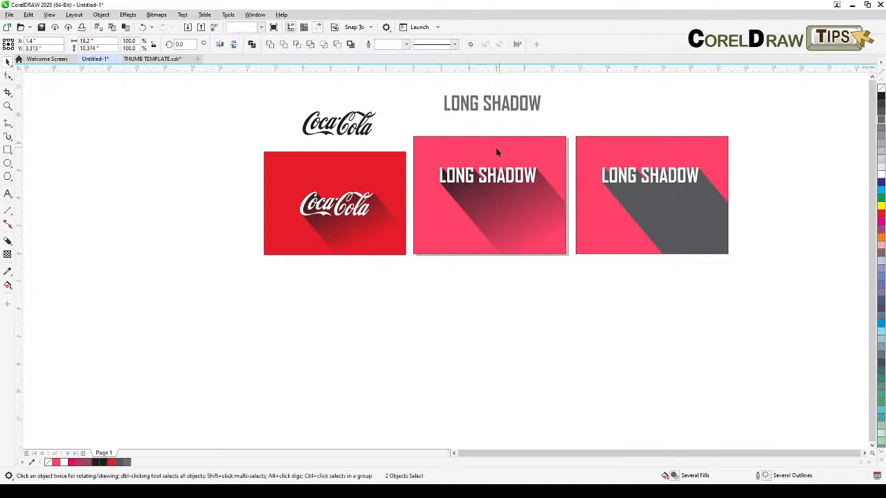
pyautogui.click(495, 147)
pyautogui.keyDown('shift'); pyautogui.click(366, 173); pyautogui.keyUp('shift')
pyautogui.keyDown('shift'); pyautogui.click(659, 164); pyautogui.keyUp('shift')
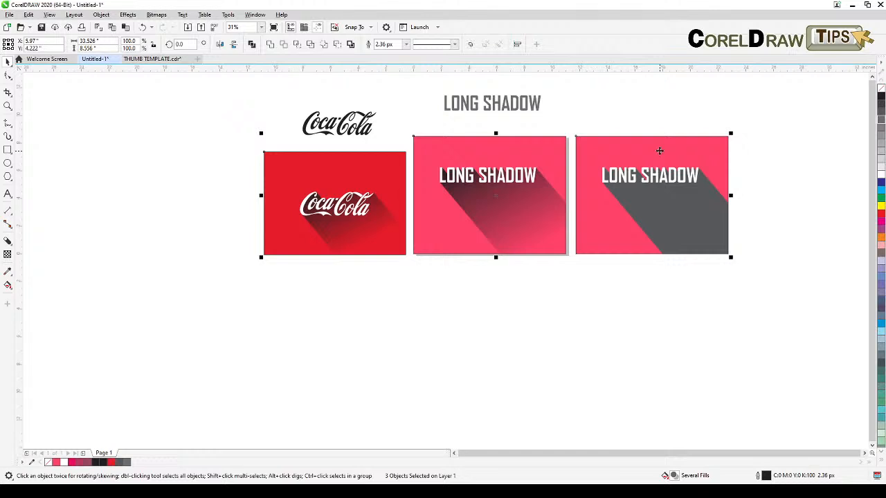
pyautogui.press('KP_Add')
pyautogui.moveTo(496, 198); pyautogui.dragTo(489, 332)
pyautogui.click(221, 283)
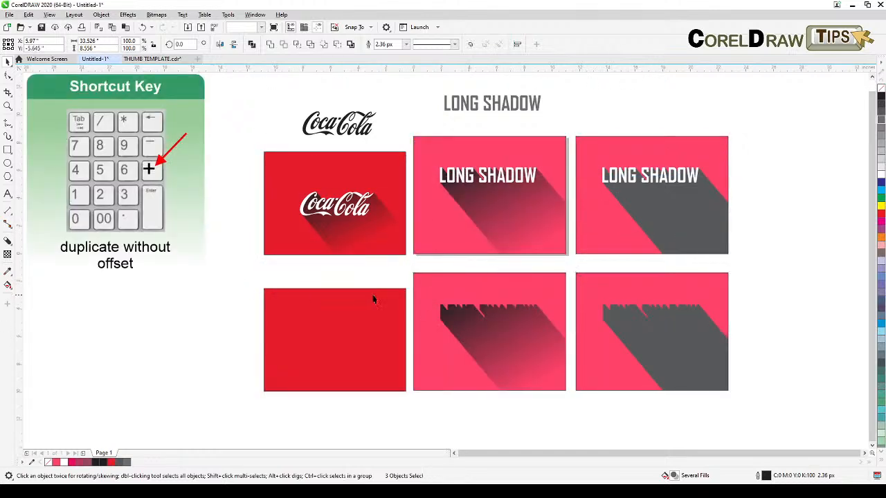
# - Delete the two duplicated pink rectangles, keeping only the red copy in the lower row
pyautogui.click(442, 292)
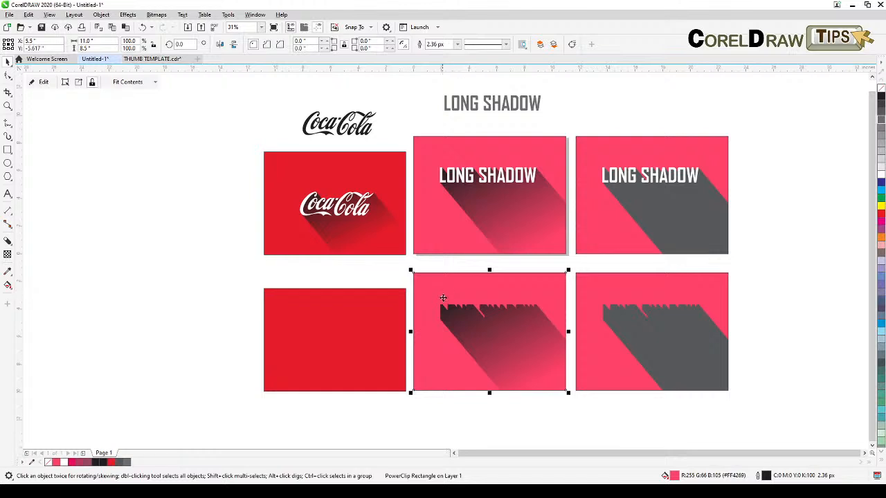
pyautogui.press('Delete')
pyautogui.click(634, 338)
pyautogui.press('Delete')
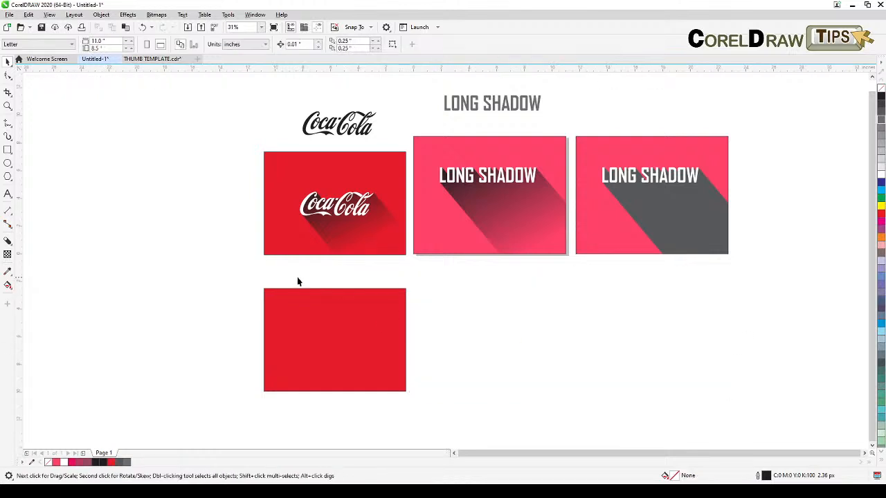
# - Move the black Coca-Cola logo onto the duplicated red rectangle and fill it with white
pyautogui.moveTo(298, 281); pyautogui.dragTo(337, 289)
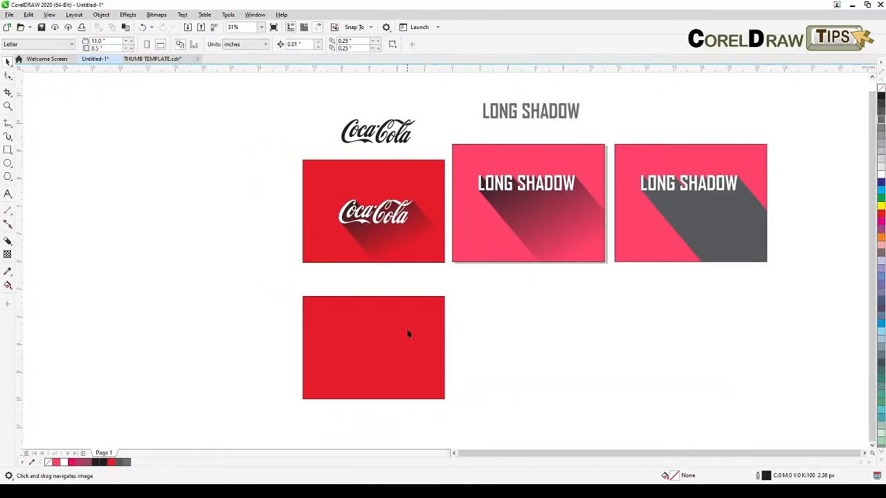
pyautogui.moveTo(409, 334); pyautogui.dragTo(418, 327)
pyautogui.moveTo(392, 130); pyautogui.dragTo(384, 338)
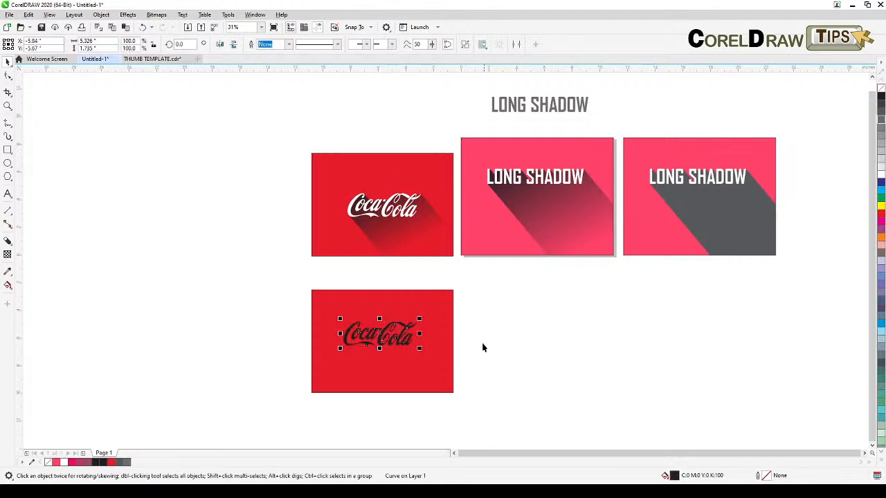
pyautogui.scroll(2, 478, 350)
pyautogui.moveTo(479, 351); pyautogui.dragTo(520, 287)
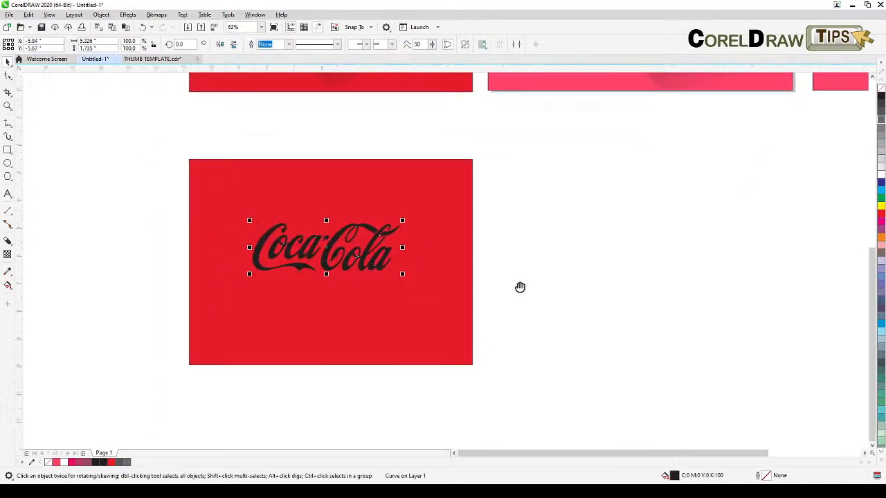
pyautogui.click(881, 178)
pyautogui.moveTo(585, 266); pyautogui.dragTo(654, 256)
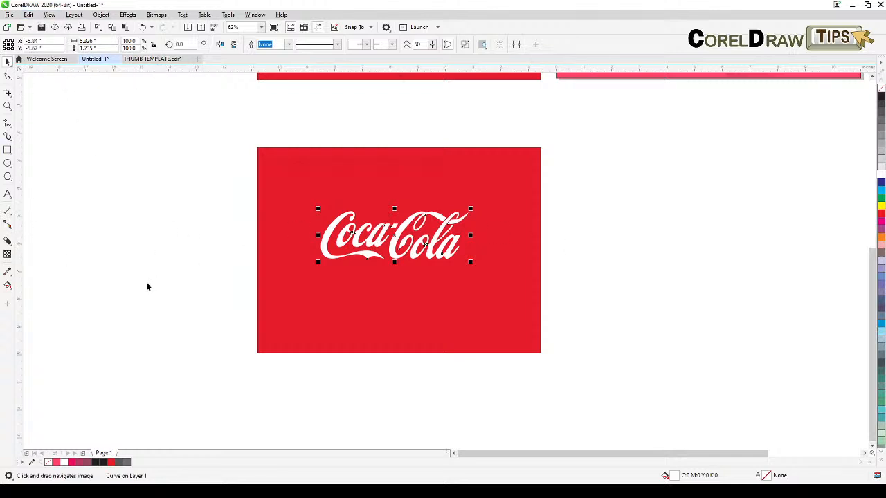
# - Add a short block shadow to the white logo toward the lower right, about 0.49 inches deep at about 305°
pyautogui.click(9, 242)
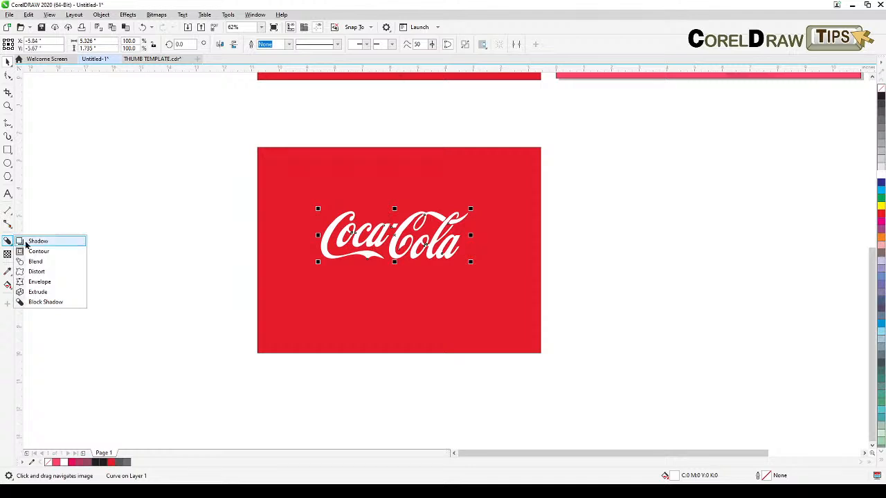
pyautogui.click(48, 302)
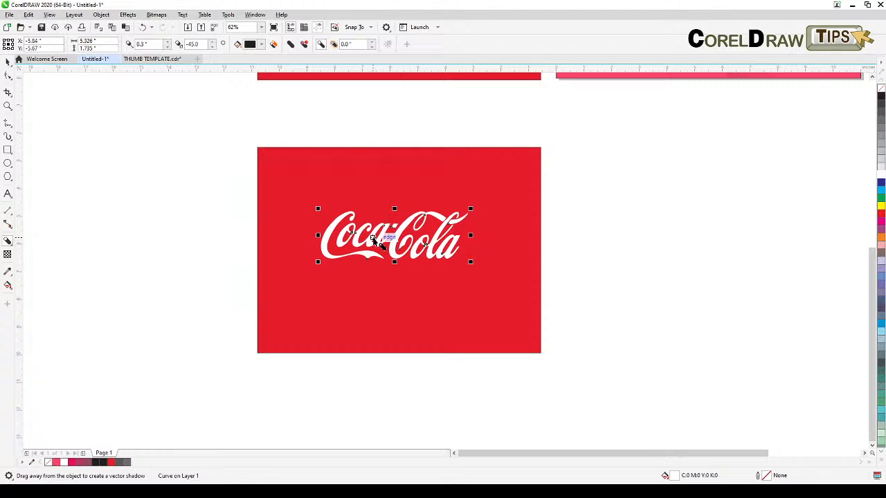
pyautogui.moveTo(374, 238); pyautogui.dragTo(402, 250)
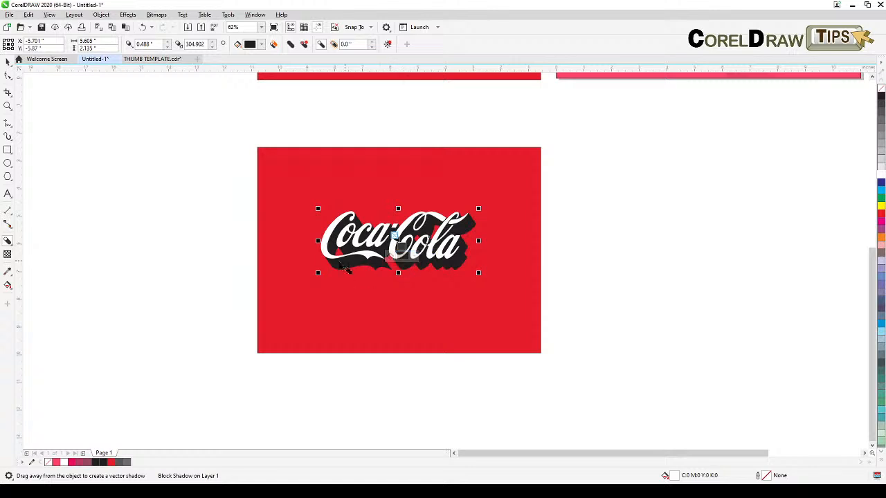
# - Inspect the block shadow's outlines in Wireframe view, then return to Enhanced view
pyautogui.click(50, 15)
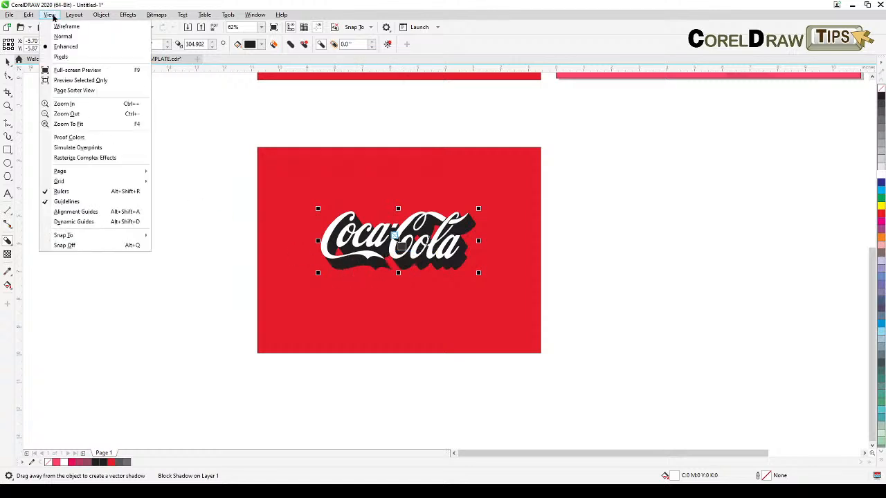
pyautogui.click(61, 27)
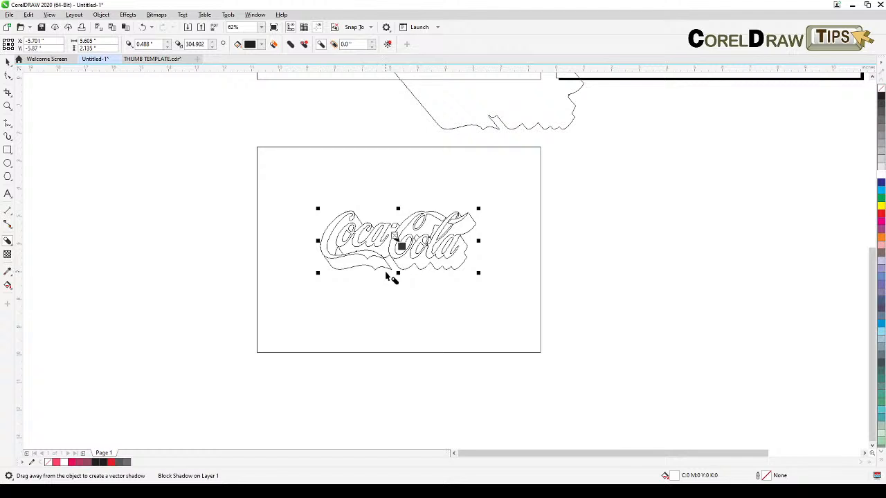
pyautogui.click(49, 14)
pyautogui.click(62, 47)
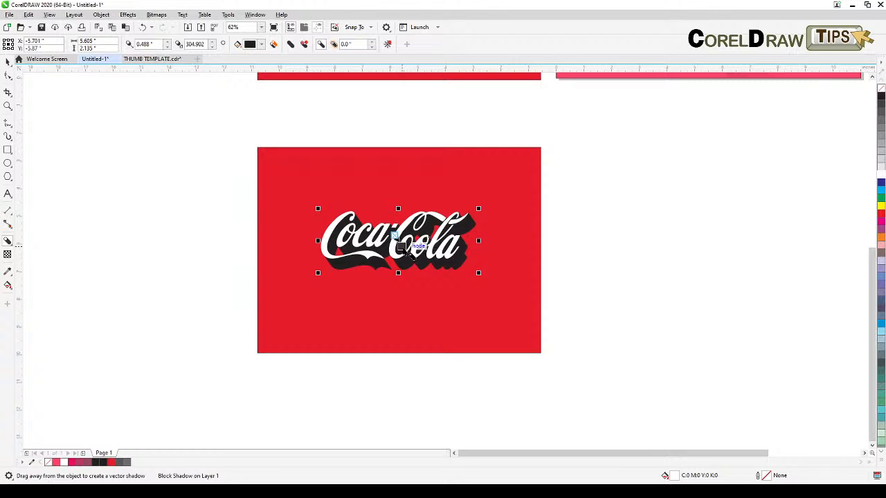
# - Extend the logo's block shadow past the rectangle's lower-right edge, to about 7.05 inches deep at about 311°
pyautogui.moveTo(401, 244); pyautogui.dragTo(523, 385)
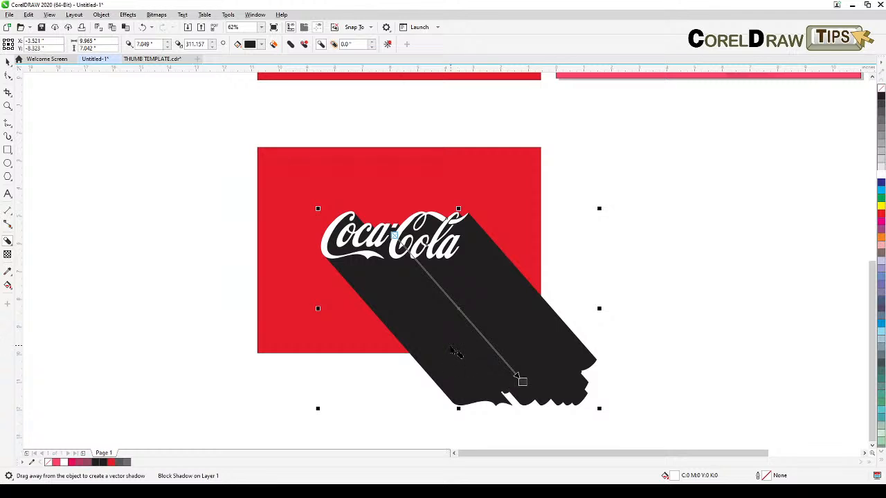
pyautogui.scroll(1, 455, 352)
pyautogui.scroll(-2, 456, 356)
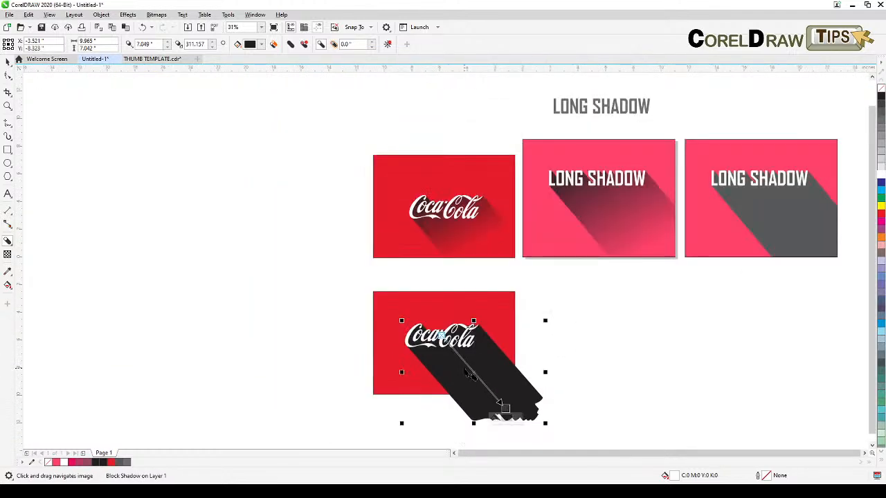
pyautogui.scroll(1, 417, 260)
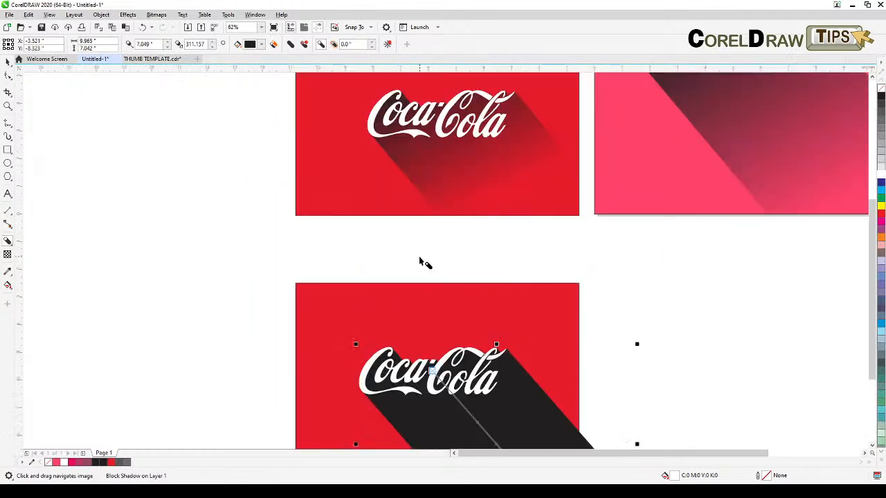
pyautogui.moveTo(427, 208); pyautogui.dragTo(437, 271)
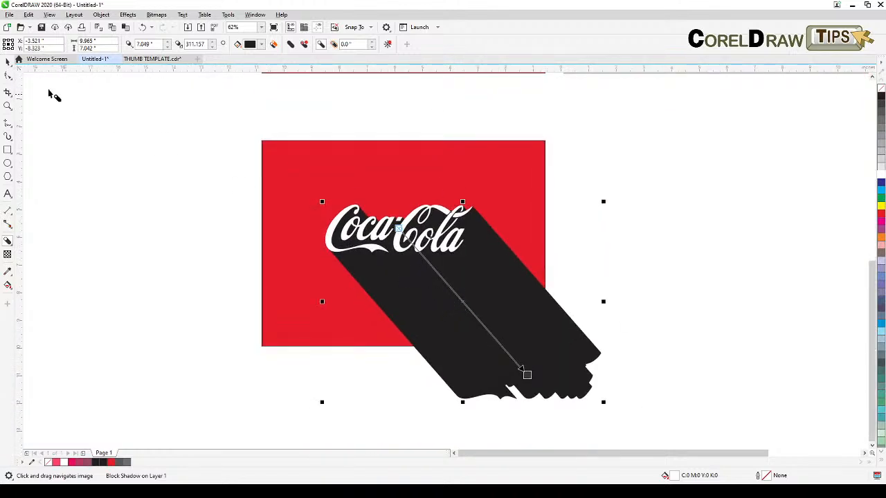
# - Break the block shadow apart from the Coca-Cola logo, leaving the shadow in its place behind the logo
pyautogui.click(8, 61)
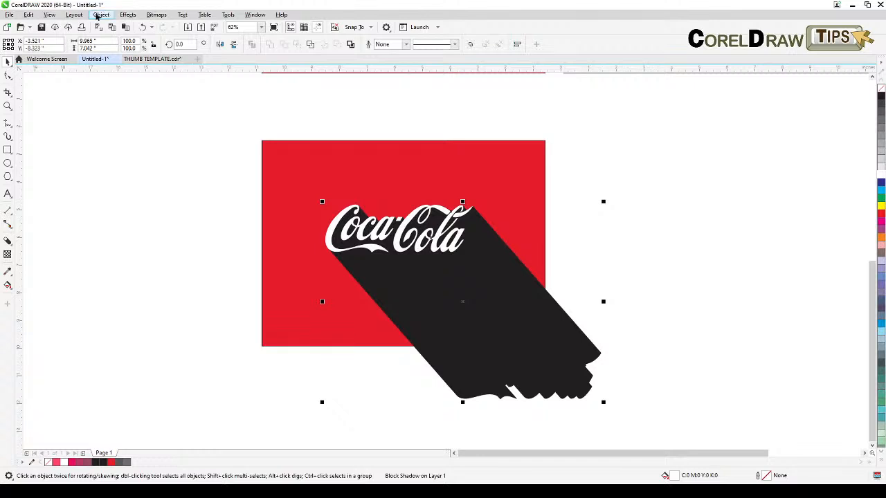
pyautogui.click(101, 14)
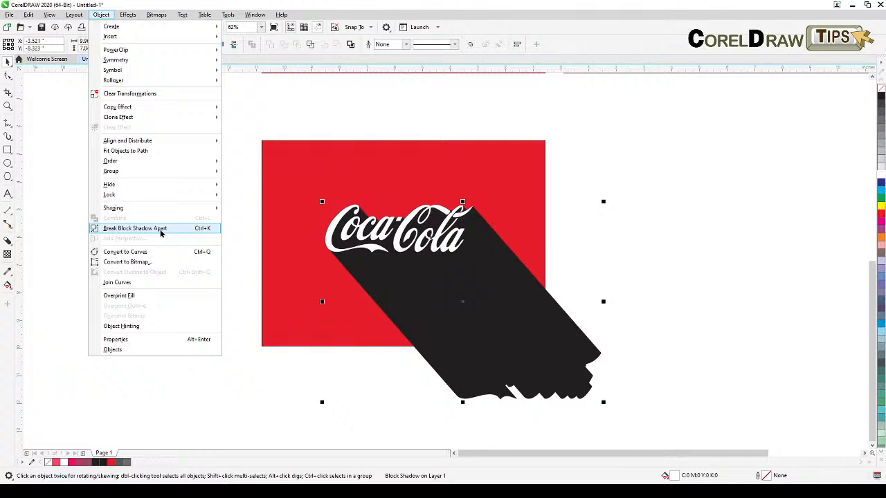
pyautogui.click(160, 229)
pyautogui.moveTo(392, 301); pyautogui.dragTo(493, 294)
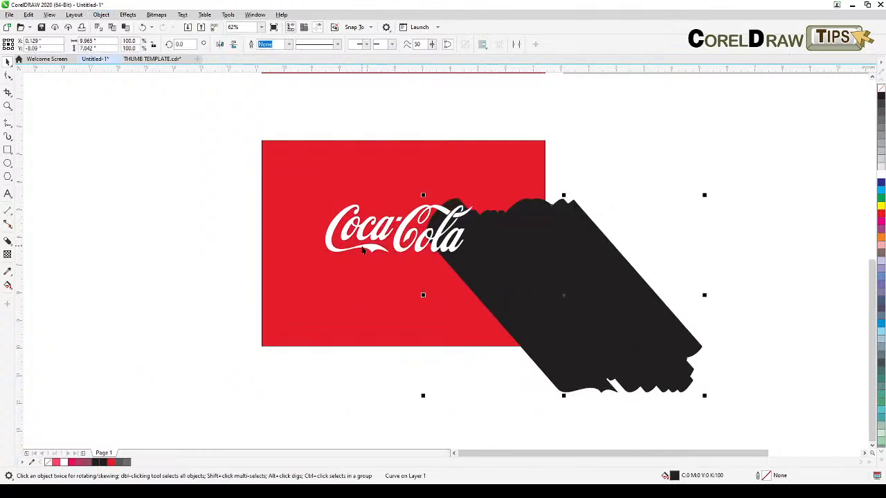
pyautogui.hotkey('ctrl', 'z')
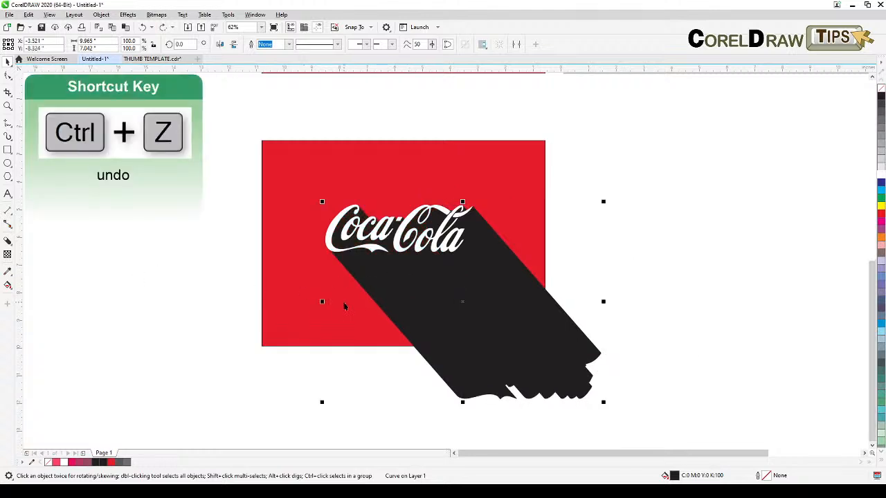
# - Apply a fountain transparency to the shadow, fading from just above the logo to near the rectangle's lower edge
pyautogui.click(8, 255)
pyautogui.moveTo(366, 176); pyautogui.dragTo(470, 335)
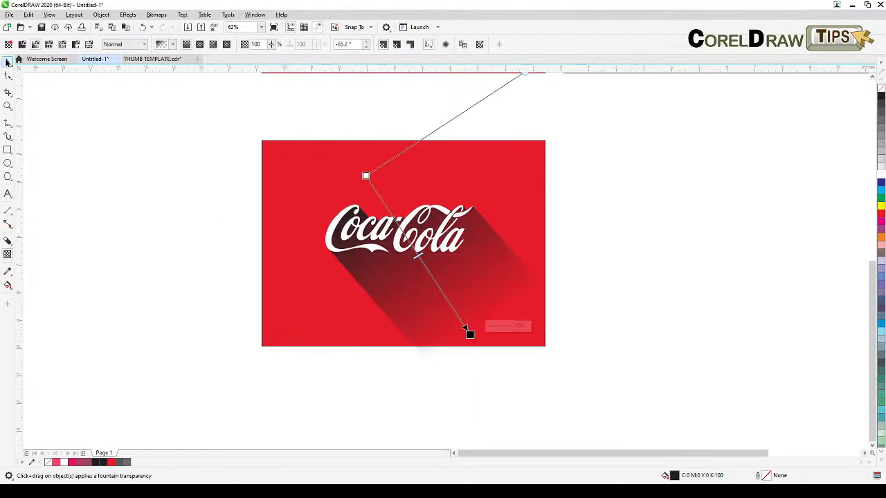
pyautogui.click(8, 61)
# - Examine how far the shadow's outline extends beyond the rectangle in Wireframe view, and return to Enhanced view
pyautogui.click(49, 15)
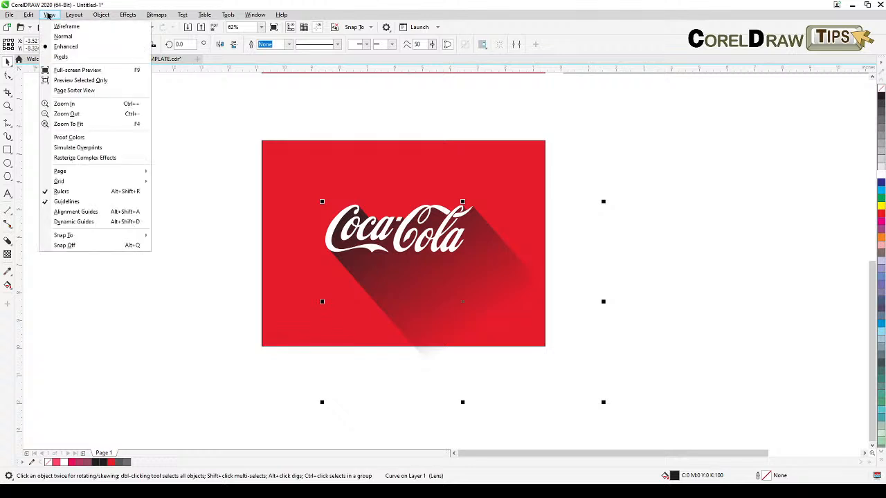
pyautogui.click(63, 28)
pyautogui.click(600, 311)
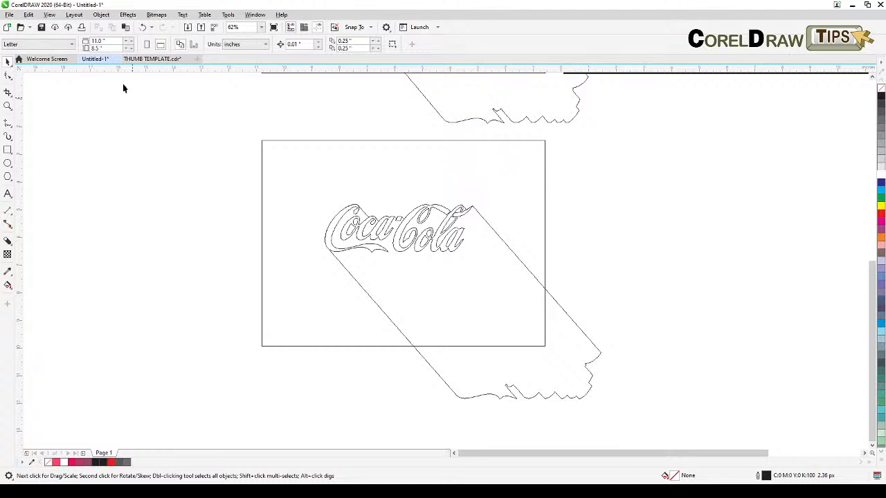
pyautogui.click(49, 15)
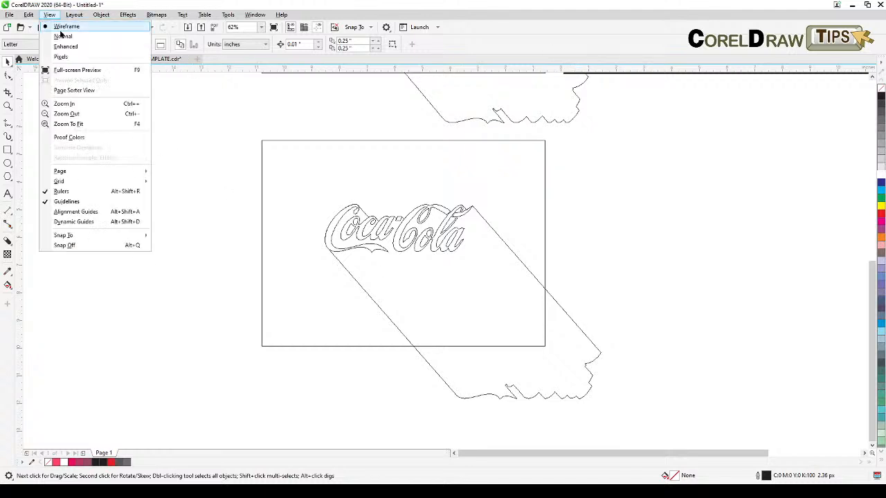
pyautogui.click(61, 47)
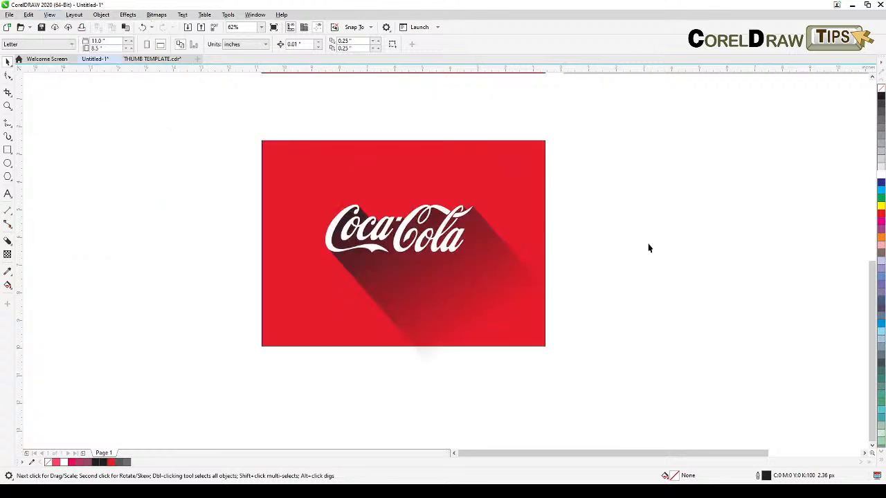
# - PowerClip the transparent shadow inside the red rectangle so nothing extends past its edges
pyautogui.click(546, 369)
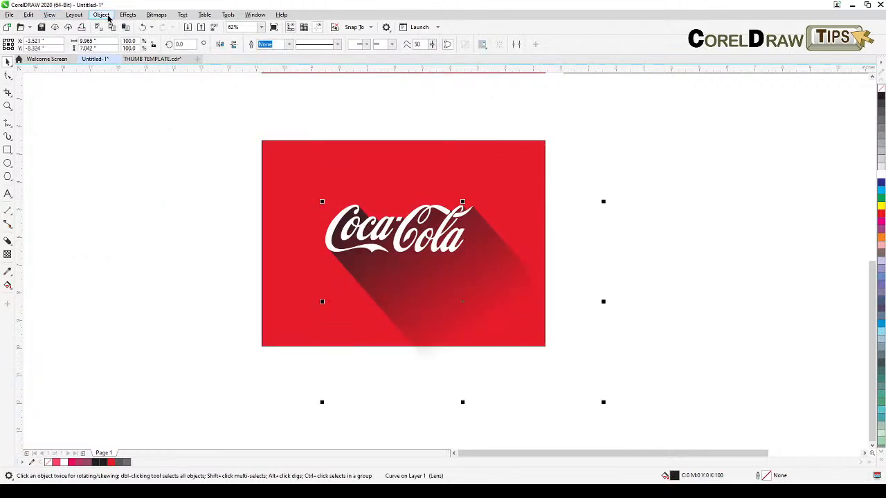
pyautogui.click(108, 17)
pyautogui.moveTo(116, 52)
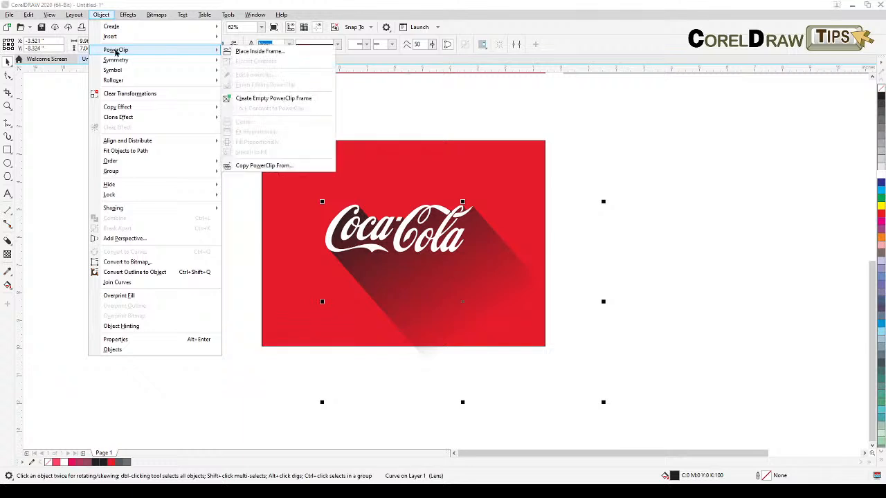
pyautogui.click(260, 52)
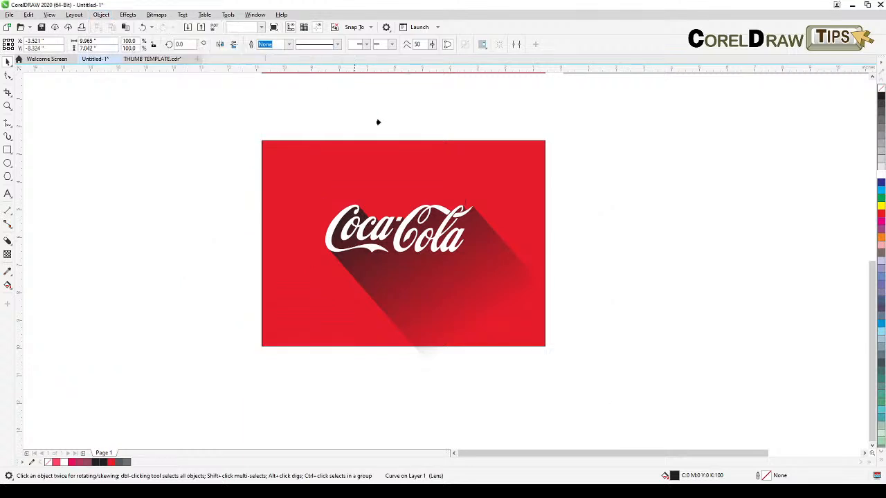
pyautogui.click(528, 162)
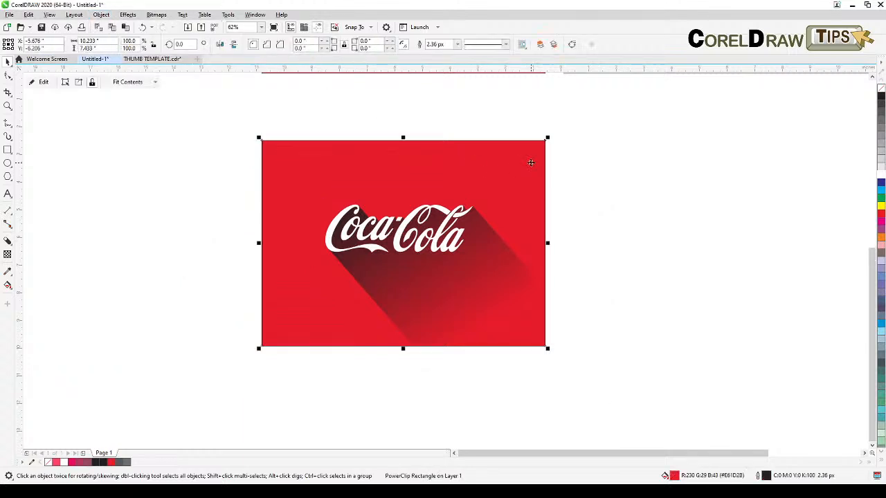
# - Examine the rectangle in Wireframe view to check where the PowerClipped shadow's outline ends, and return to Enhanced view
pyautogui.click(49, 14)
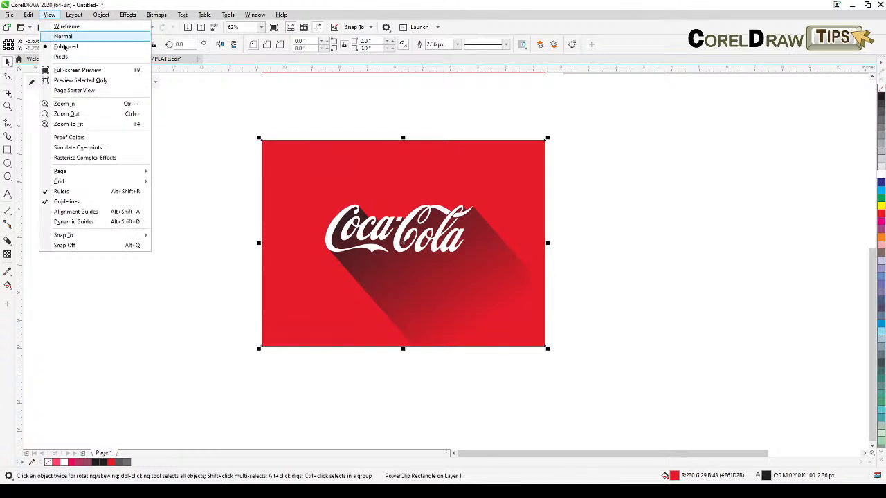
pyautogui.click(66, 27)
pyautogui.click(265, 270)
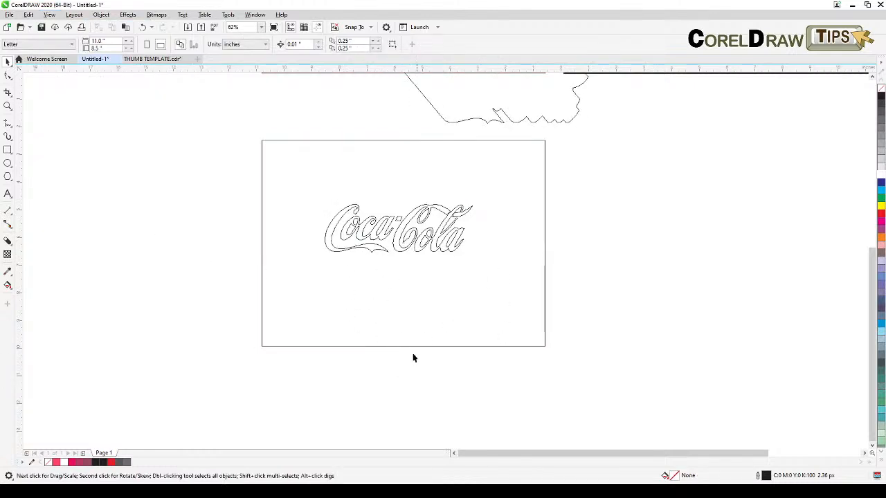
pyautogui.click(49, 15)
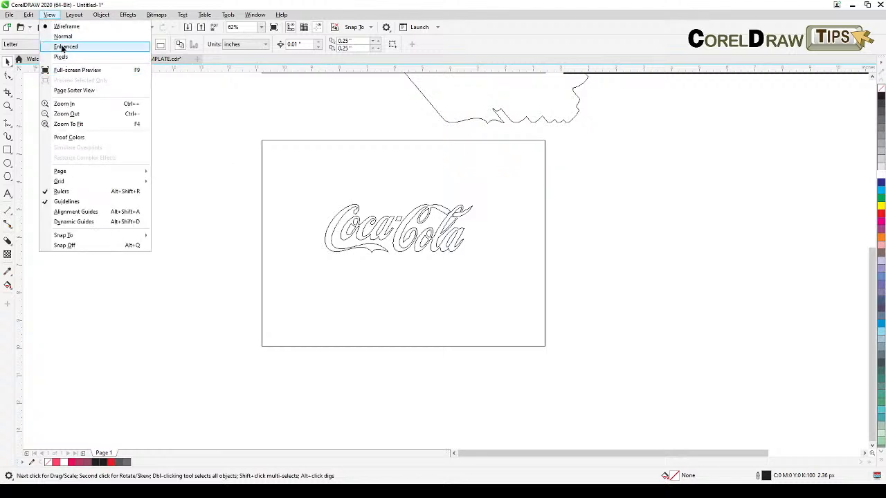
pyautogui.click(65, 46)
# - Draw a rectangle about 10.57 by 7.97 inches beside the lower Coca-Cola design, below the first pink long shadow sample
pyautogui.scroll(-2, 590, 194)
pyautogui.moveTo(581, 200); pyautogui.dragTo(453, 246)
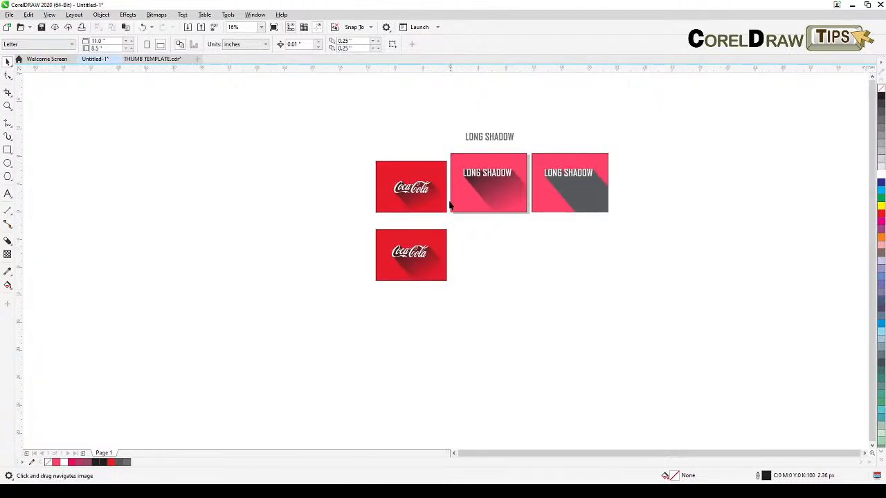
pyautogui.scroll(1, 450, 198)
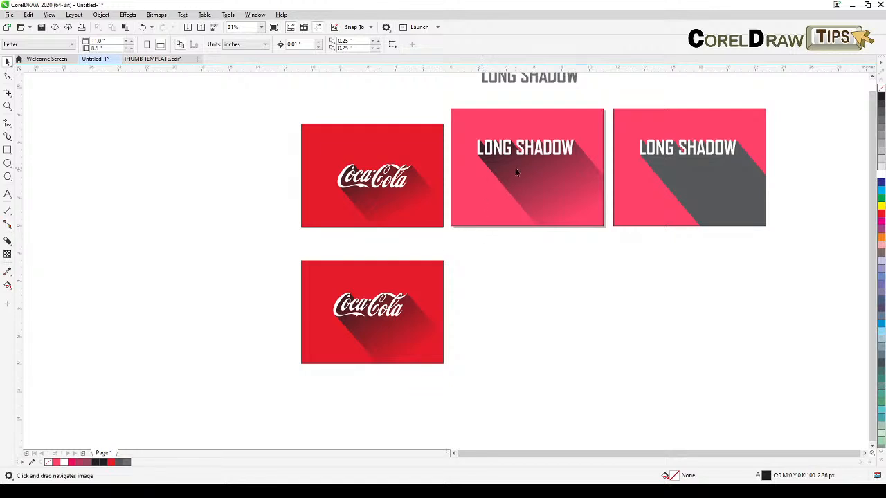
pyautogui.click(8, 150)
pyautogui.moveTo(456, 256); pyautogui.dragTo(603, 369)
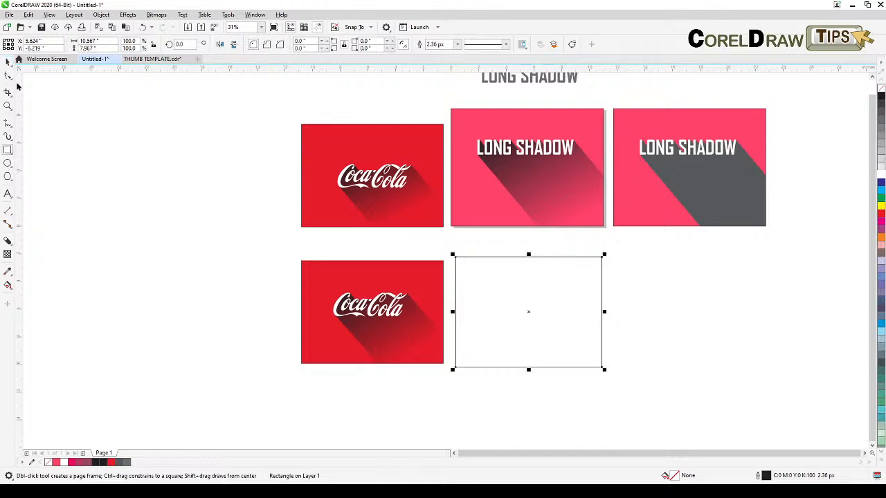
# - Fill the new rectangle with the pink sampled from the long shadow example above it
pyautogui.click(8, 272)
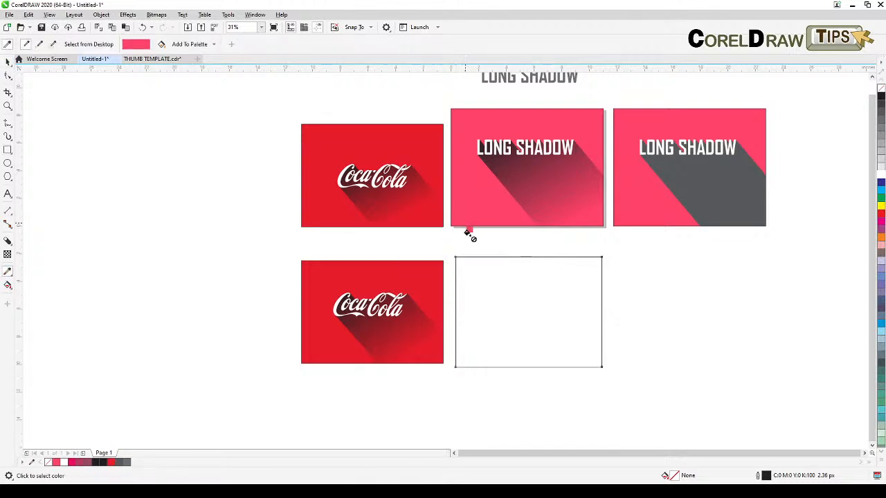
pyautogui.click(463, 223)
pyautogui.click(488, 289)
pyautogui.click(7, 62)
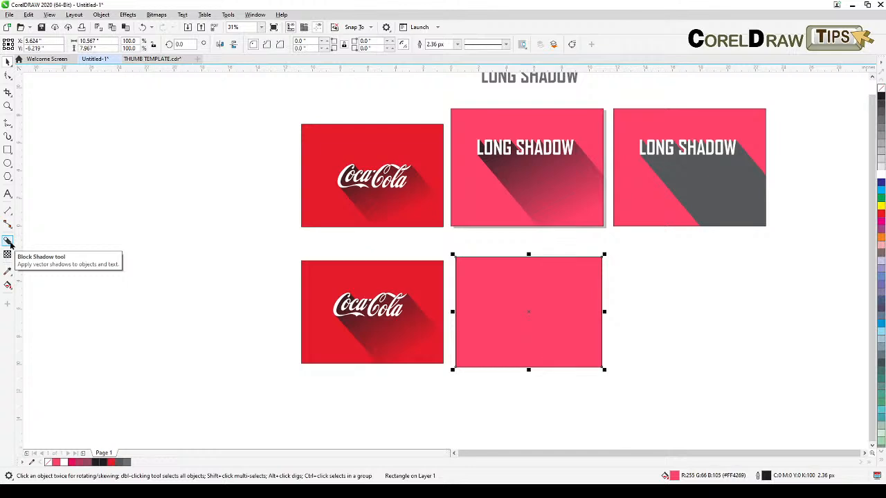
pyautogui.click(195, 207)
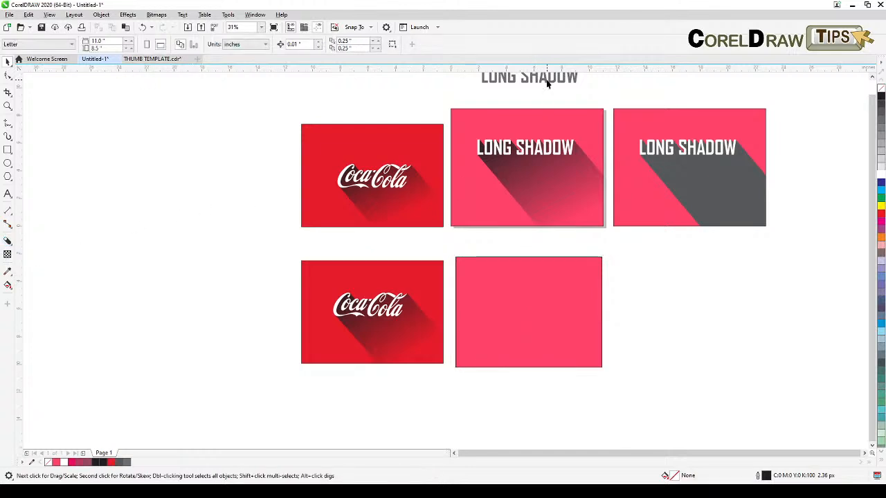
# - Move the gray LONG SHADOW text onto the new pink rectangle, fill it white and place it slightly above the rectangle's middle
pyautogui.moveTo(547, 83); pyautogui.dragTo(541, 317)
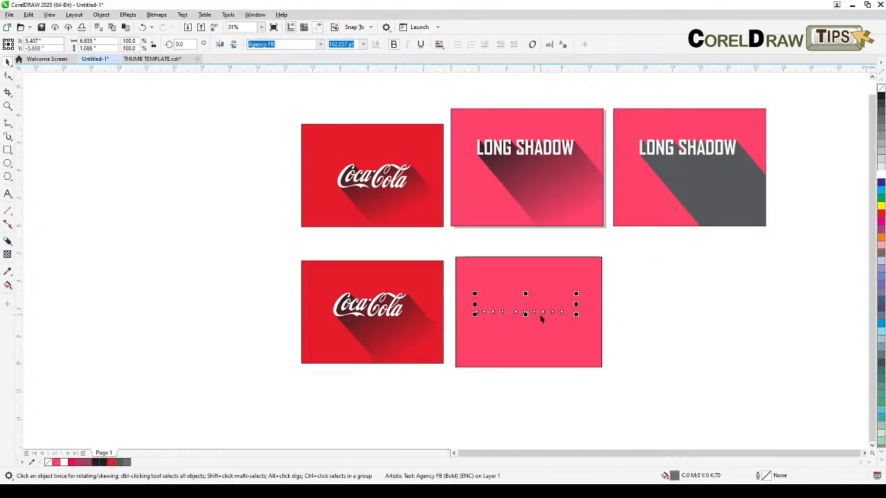
pyautogui.scroll(2, 541, 317)
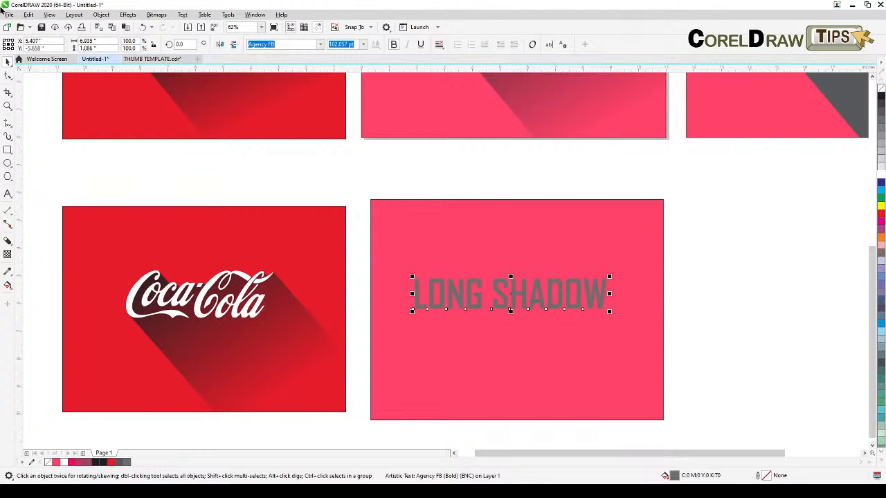
pyautogui.click(881, 179)
pyautogui.moveTo(764, 297); pyautogui.dragTo(752, 250)
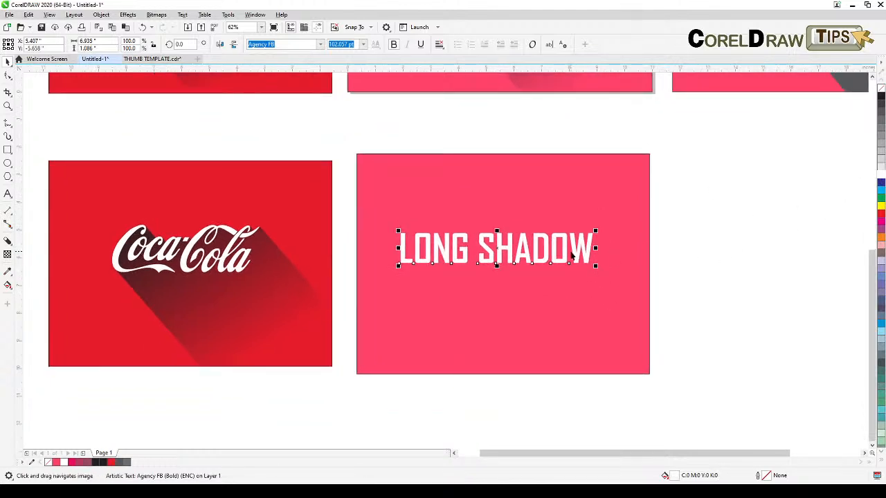
pyautogui.moveTo(567, 254); pyautogui.dragTo(570, 248)
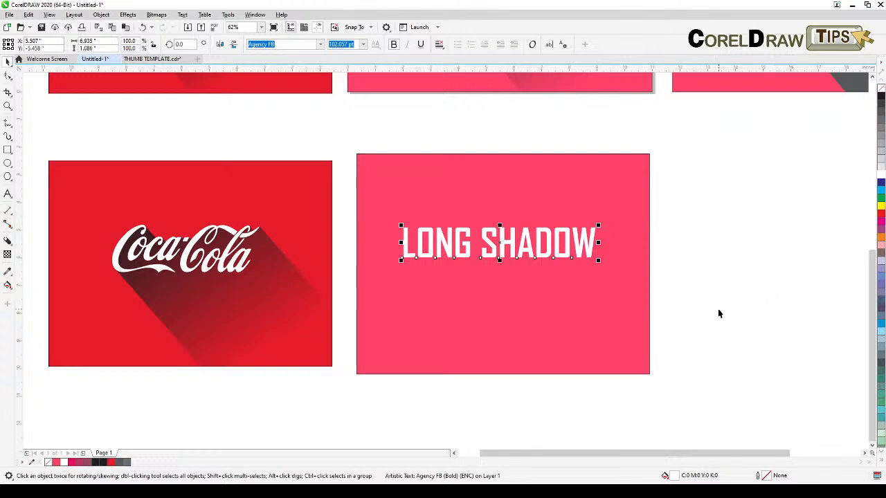
# - Extrude the LONG SHADOW text with the vanishing point just below the rectangle's lower-right corner
pyautogui.click(8, 243)
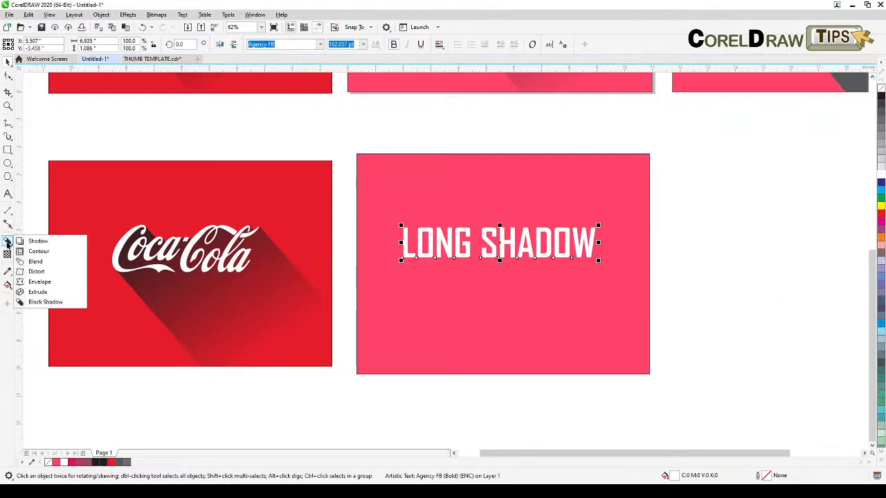
pyautogui.click(38, 292)
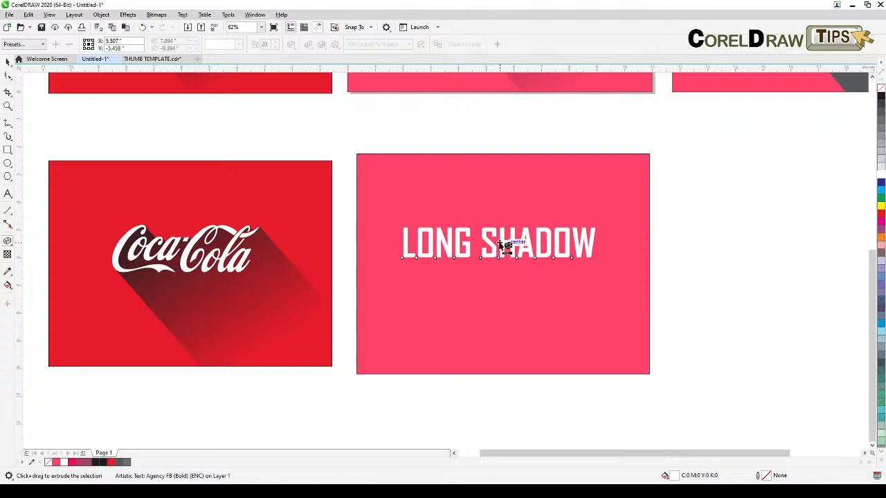
pyautogui.moveTo(509, 248); pyautogui.dragTo(642, 399)
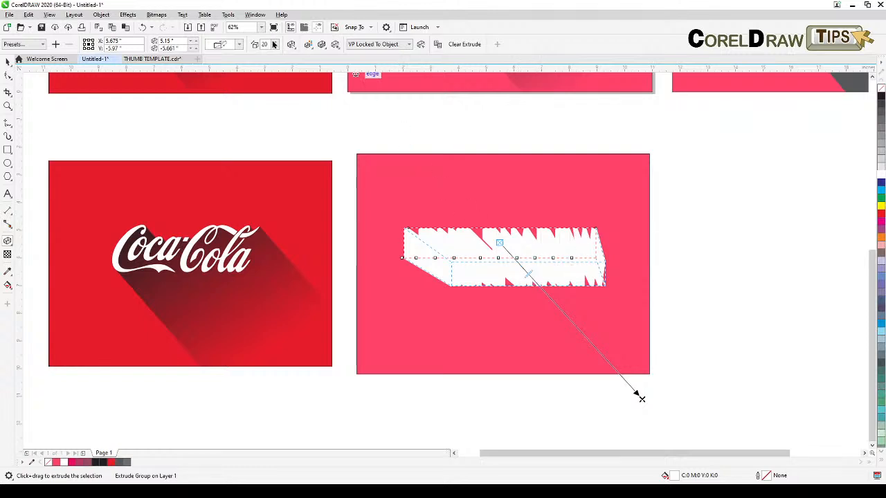
# - Color the text's extrusion a solid muted pink and try to extend it further toward the lower right
pyautogui.click(309, 46)
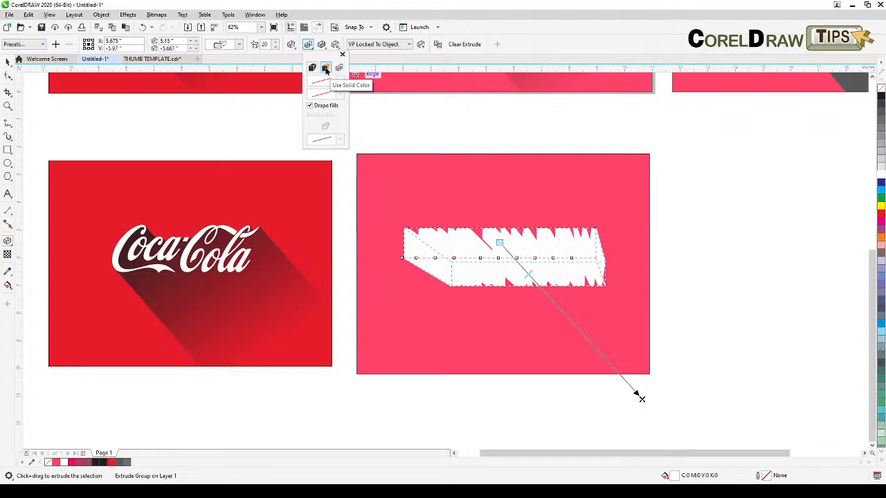
pyautogui.click(326, 72)
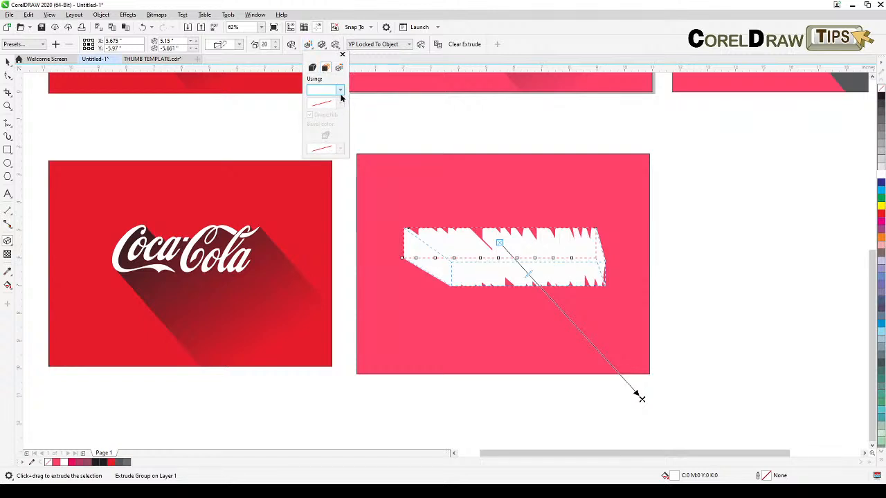
pyautogui.click(340, 91)
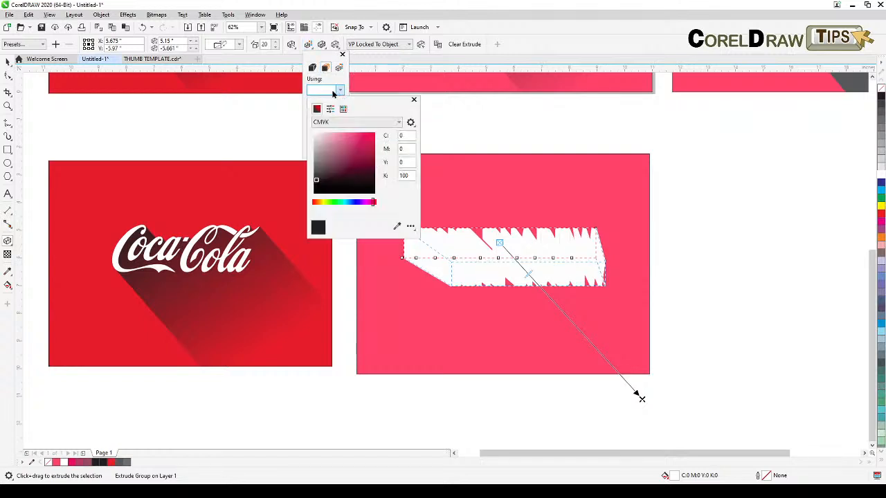
pyautogui.click(340, 143)
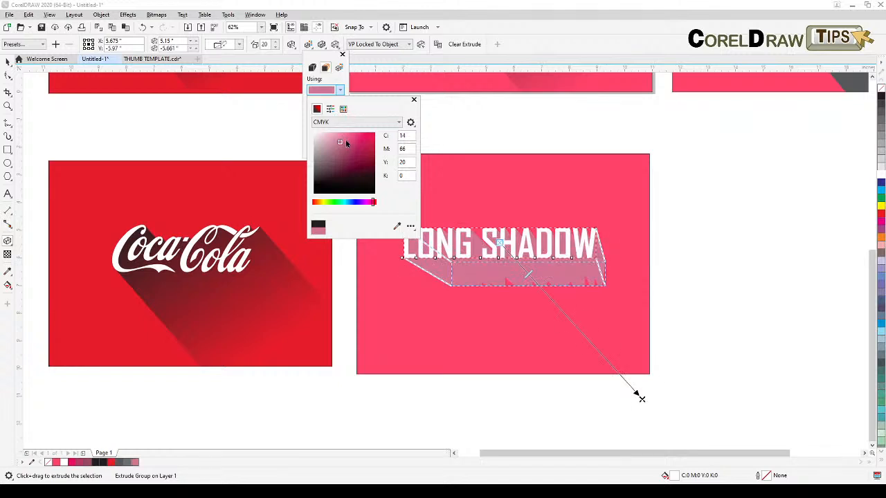
pyautogui.click(344, 138)
pyautogui.click(426, 115)
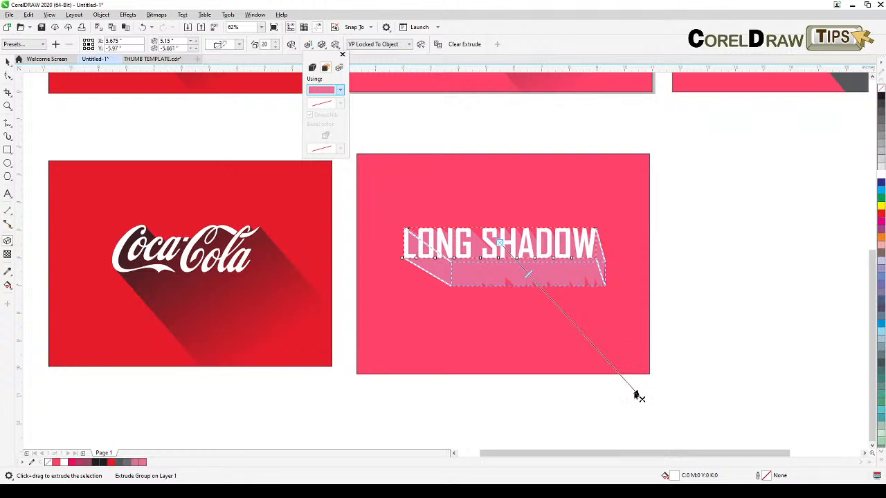
pyautogui.click(641, 399)
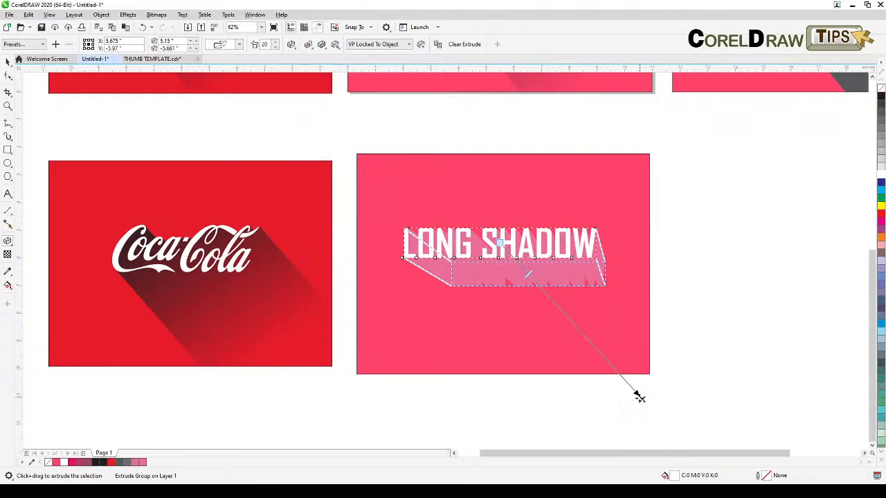
pyautogui.moveTo(641, 400); pyautogui.dragTo(714, 446)
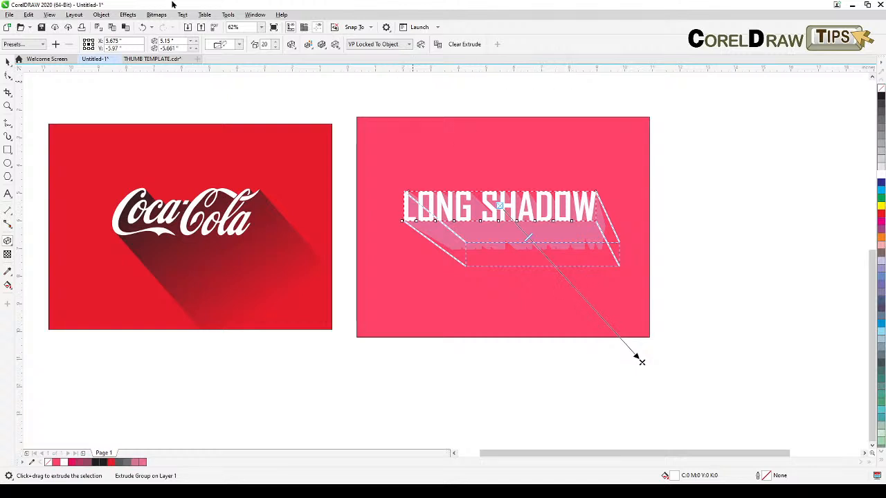
# - Try the Extrude Bottom Right preset on the text, and replace it with the Extrude Bottom preset
pyautogui.click(25, 46)
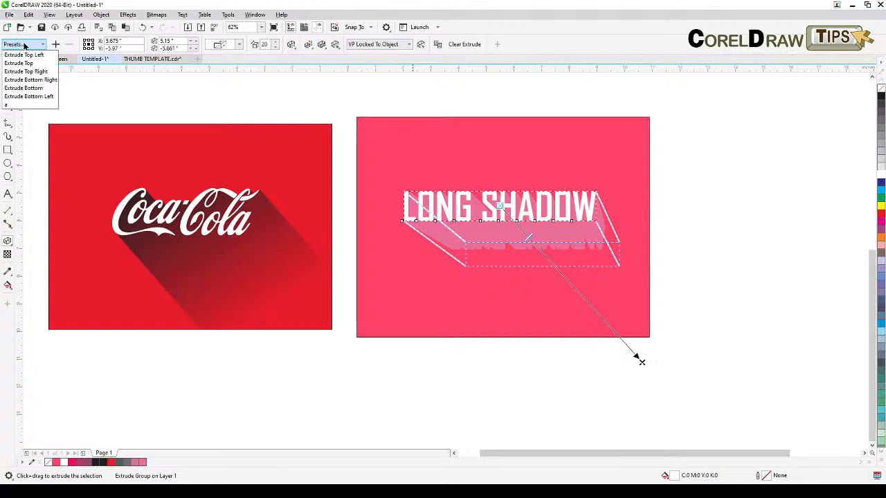
pyautogui.click(27, 81)
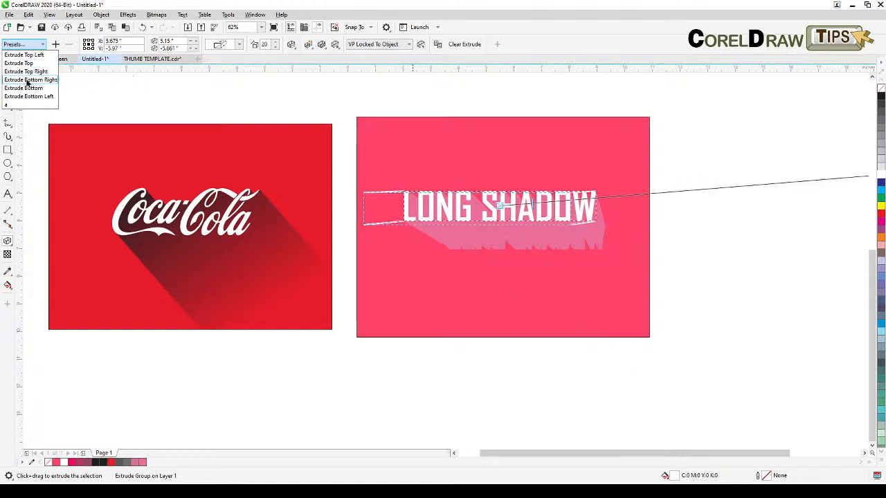
pyautogui.click(37, 45)
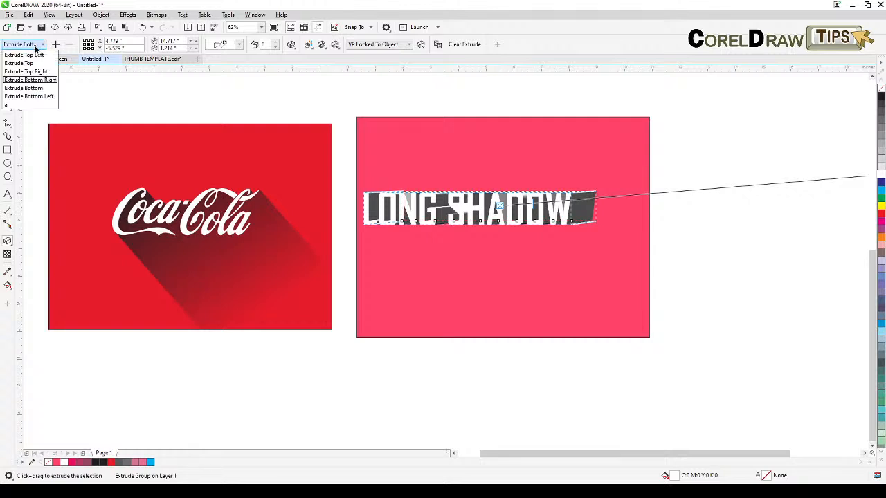
pyautogui.click(23, 89)
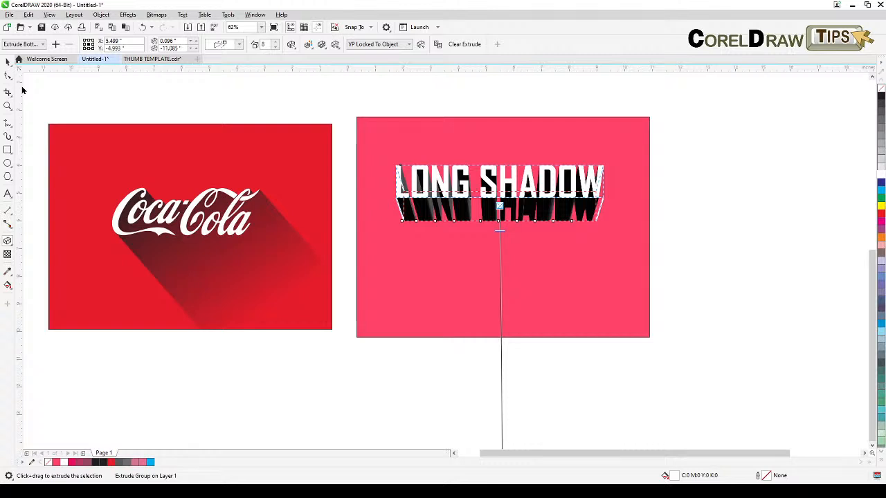
# - Place the extrusion's vanishing point far to the lower right outside the pink rectangle and increase the depth to 22
pyautogui.moveTo(580, 346); pyautogui.dragTo(560, 251)
pyautogui.scroll(-1, 521, 364)
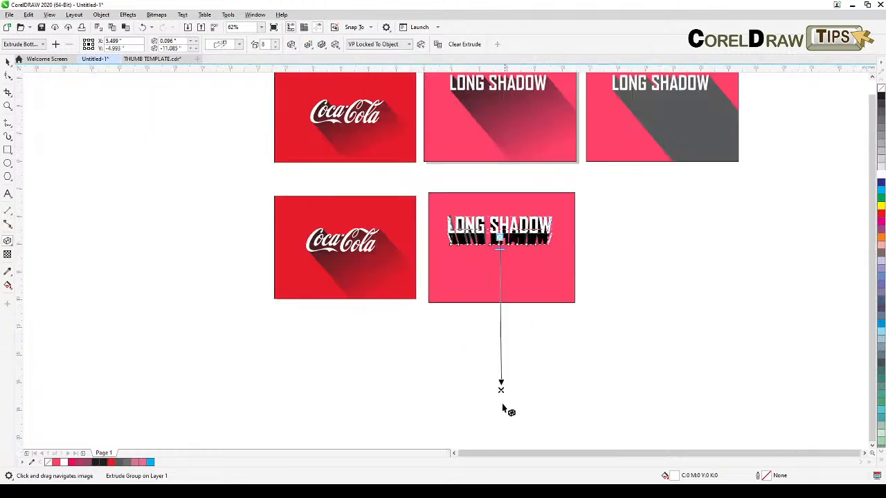
pyautogui.moveTo(501, 390); pyautogui.dragTo(385, 340)
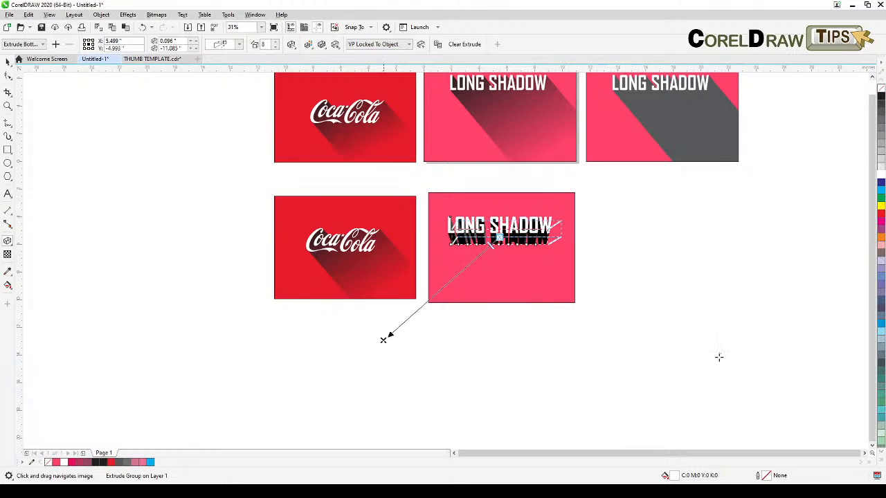
pyautogui.moveTo(719, 358); pyautogui.dragTo(724, 384)
pyautogui.moveTo(593, 241); pyautogui.dragTo(664, 290)
pyautogui.moveTo(589, 298); pyautogui.dragTo(621, 319)
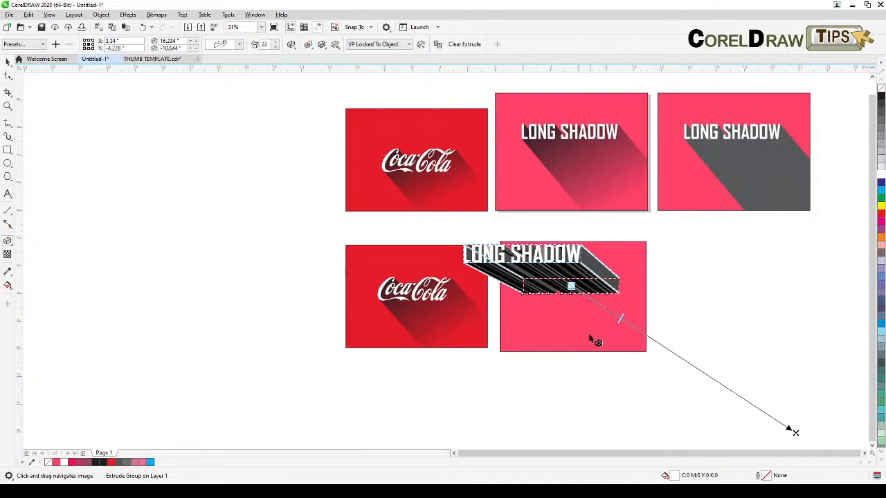
# - Move the extruded LONG SHADOW text back onto the pink rectangle so its front letters lie within the edges
pyautogui.click(7, 62)
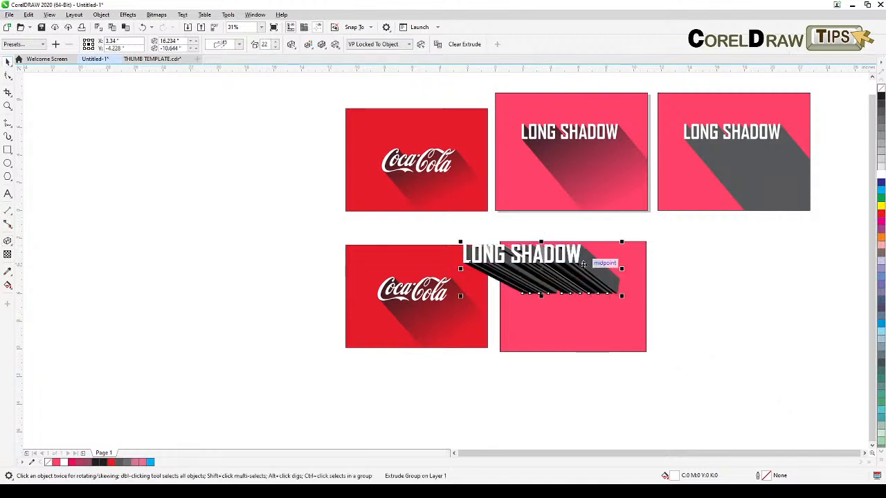
pyautogui.moveTo(583, 264); pyautogui.dragTo(634, 307)
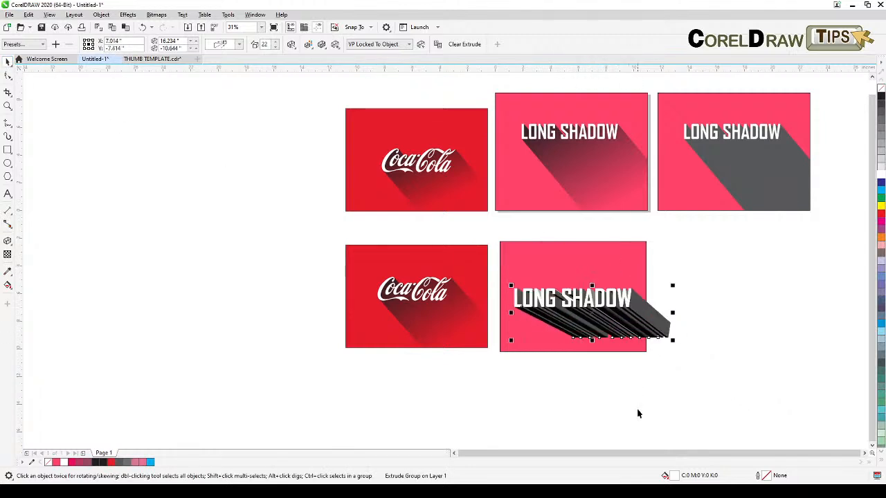
# - Try the parallel extrusion type on the extruded LONG SHADOW text over the lower pink rectangle
pyautogui.moveTo(637, 397); pyautogui.dragTo(565, 288)
pyautogui.click(552, 214)
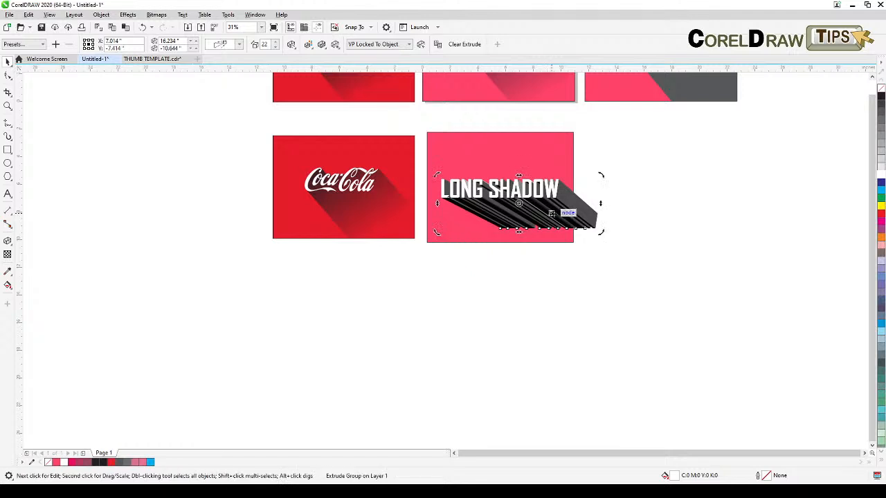
pyautogui.click(551, 214)
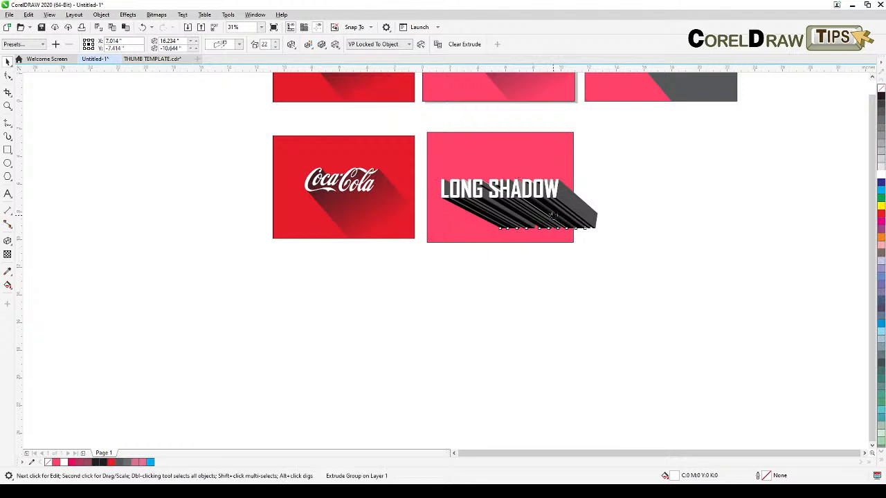
pyautogui.click(394, 45)
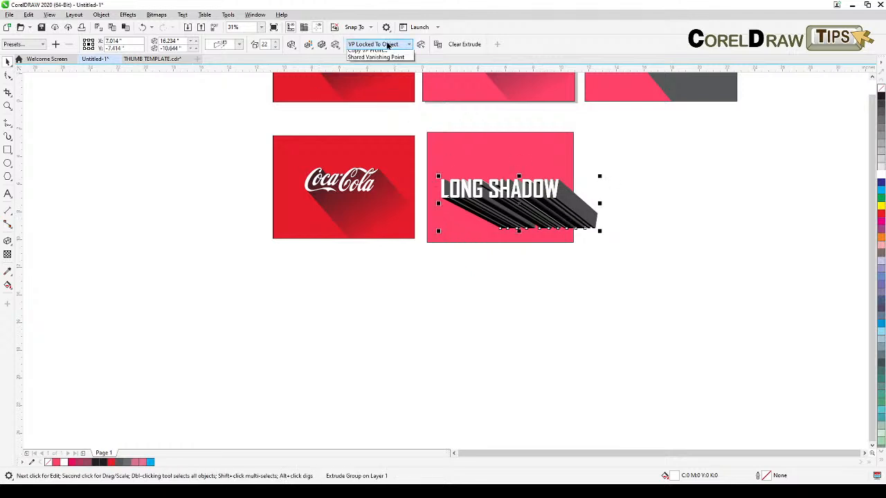
pyautogui.click(234, 44)
pyautogui.click(237, 44)
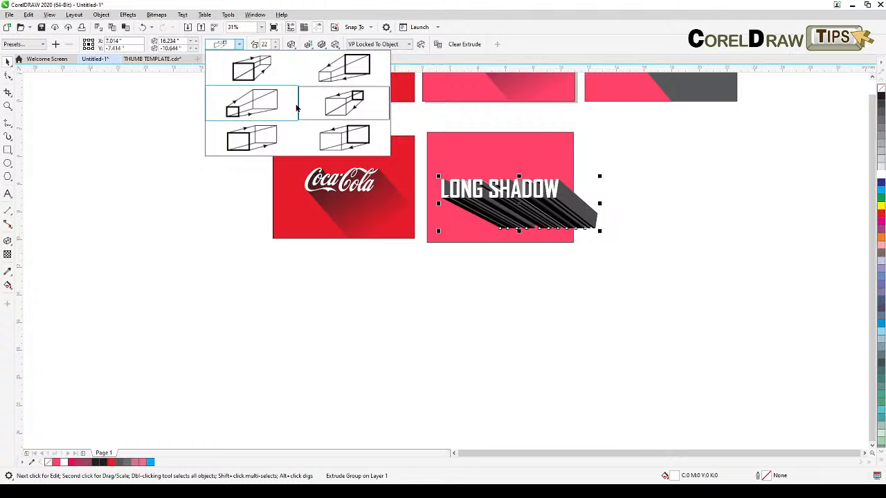
pyautogui.click(250, 142)
pyautogui.moveTo(683, 301); pyautogui.dragTo(616, 249)
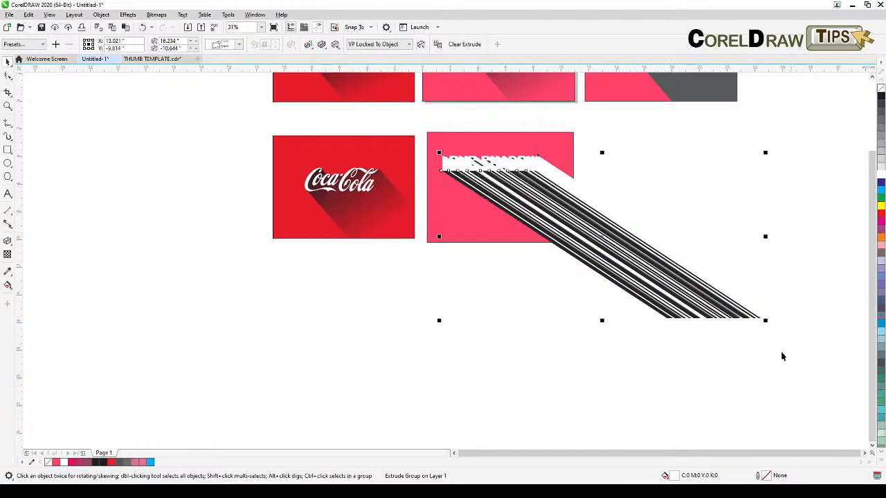
# - Delete the extruded text and copy the LONG SHADOW text from the upper pink rectangle onto the lower one
pyautogui.click(711, 309)
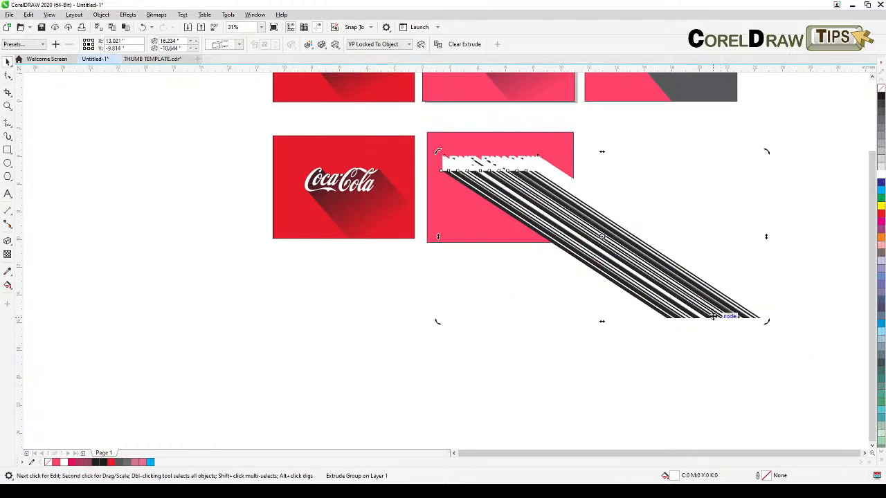
pyautogui.moveTo(765, 322); pyautogui.dragTo(728, 346)
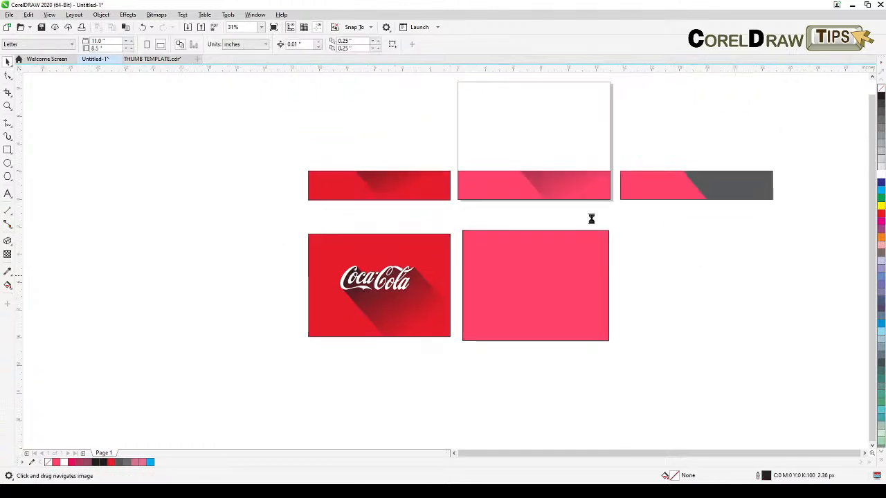
pyautogui.click(526, 121)
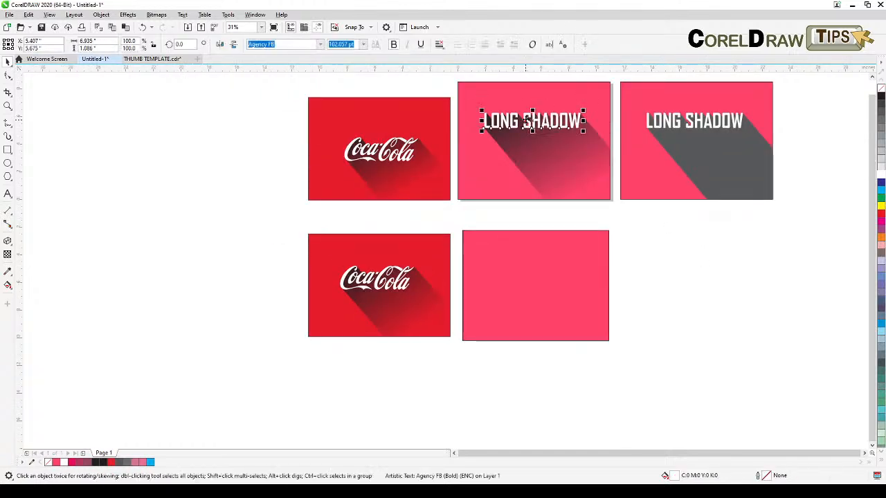
pyautogui.moveTo(527, 121); pyautogui.dragTo(530, 279)
pyautogui.scroll(-2, 554, 297)
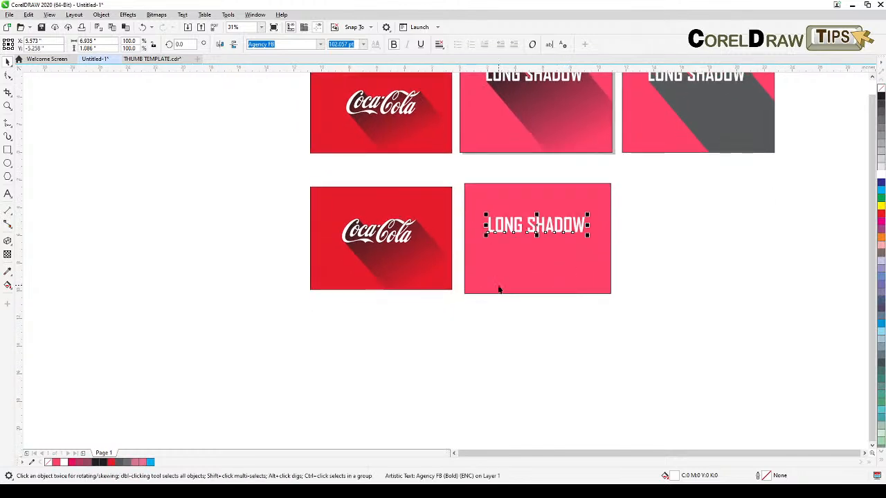
# - Extrude the copied LONG SHADOW text diagonally down to the right past the pink rectangle, using the parallel extrusion type
pyautogui.click(8, 241)
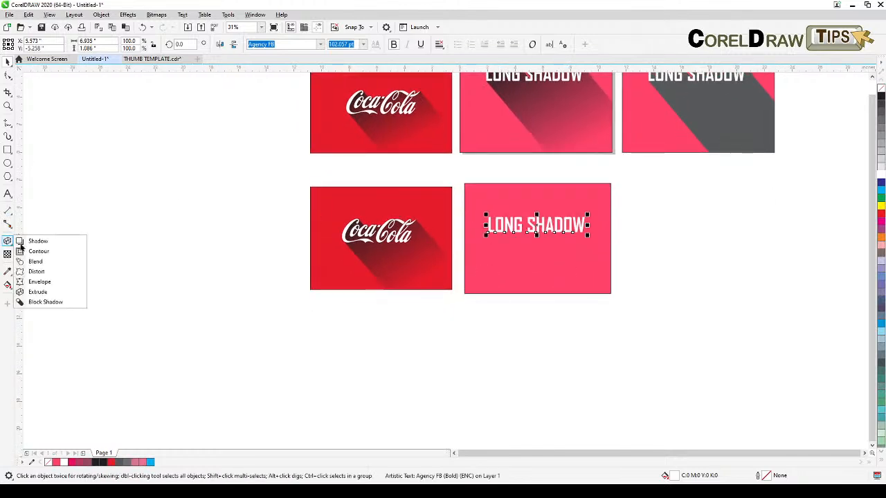
pyautogui.click(43, 292)
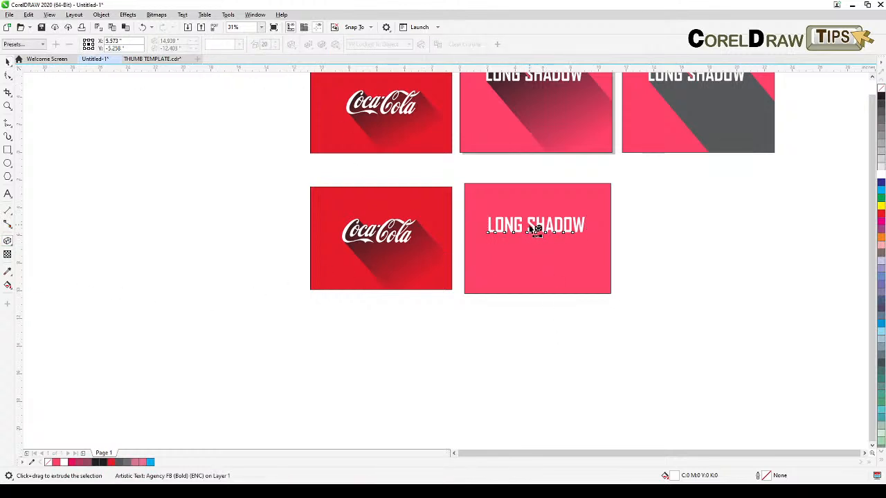
pyautogui.moveTo(534, 228); pyautogui.dragTo(691, 392)
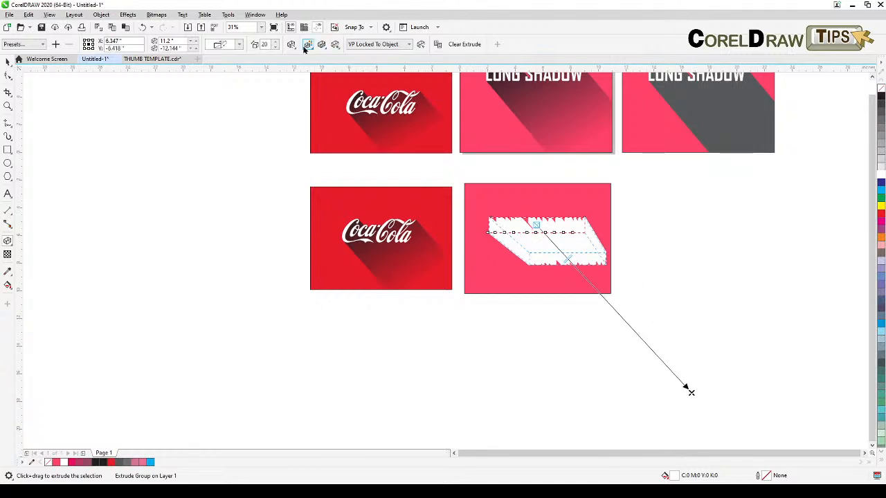
pyautogui.click(239, 44)
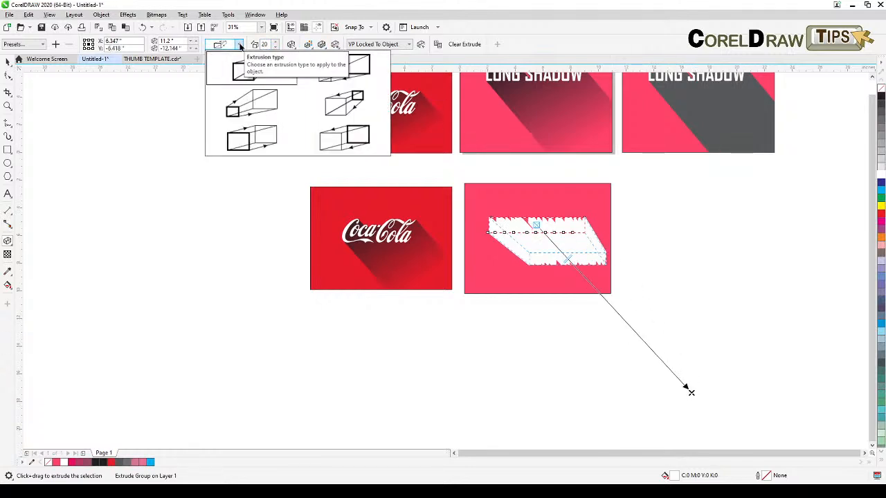
pyautogui.click(270, 143)
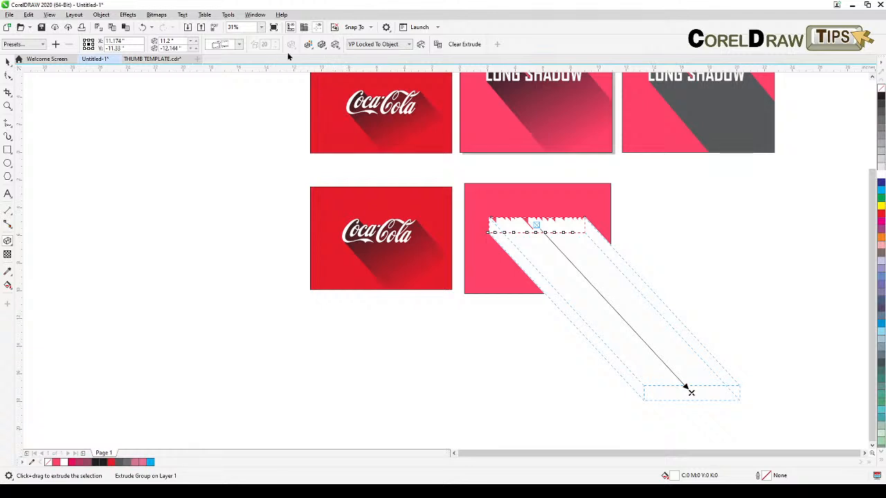
# - Give the text's extrusion a solid muted pink color of C 20, M 51, Y 20, K 0
pyautogui.click(321, 45)
pyautogui.click(310, 46)
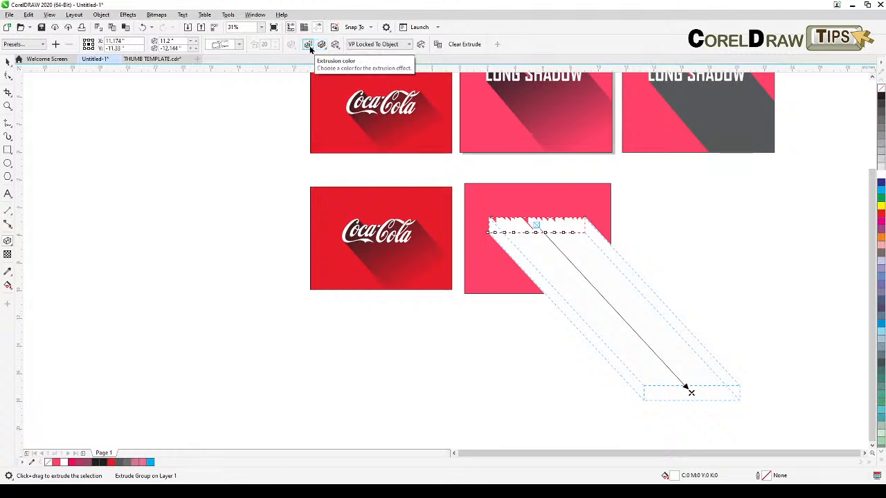
pyautogui.click(308, 44)
pyautogui.click(325, 70)
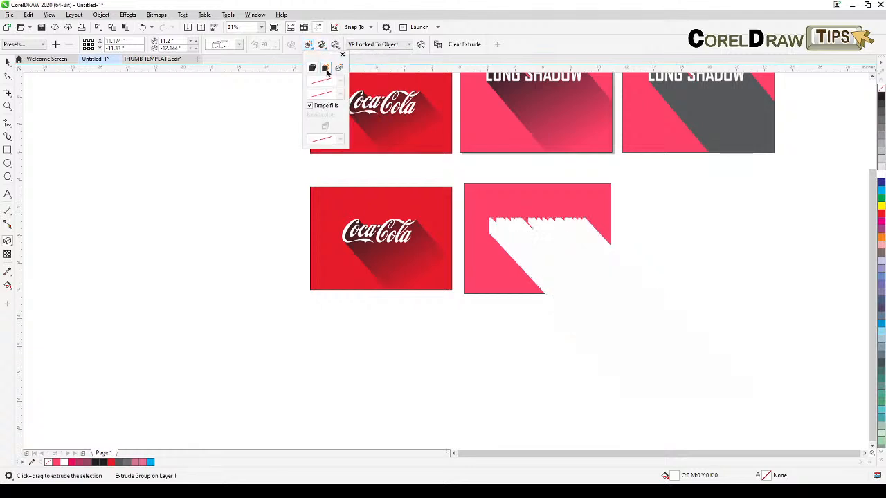
pyautogui.click(330, 93)
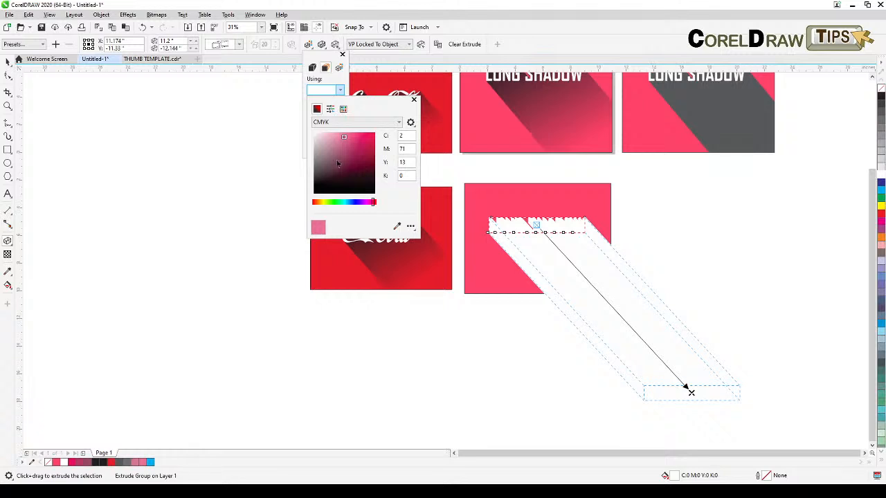
pyautogui.click(332, 146)
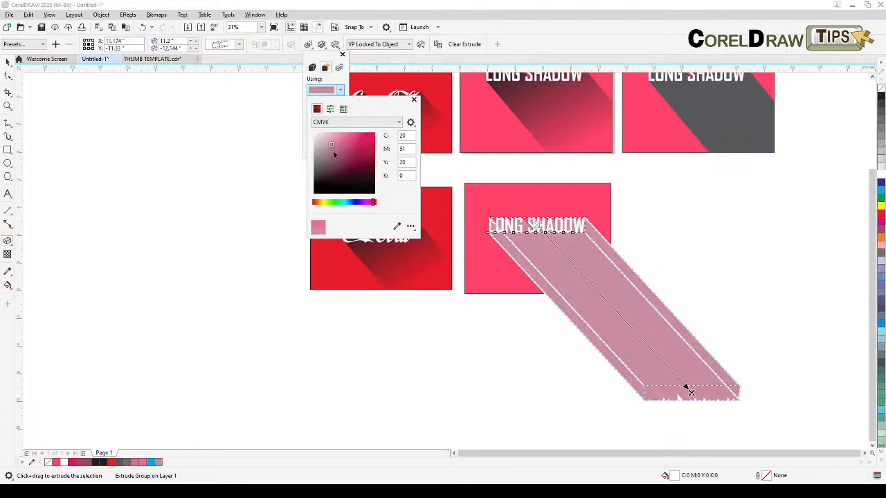
pyautogui.click(414, 101)
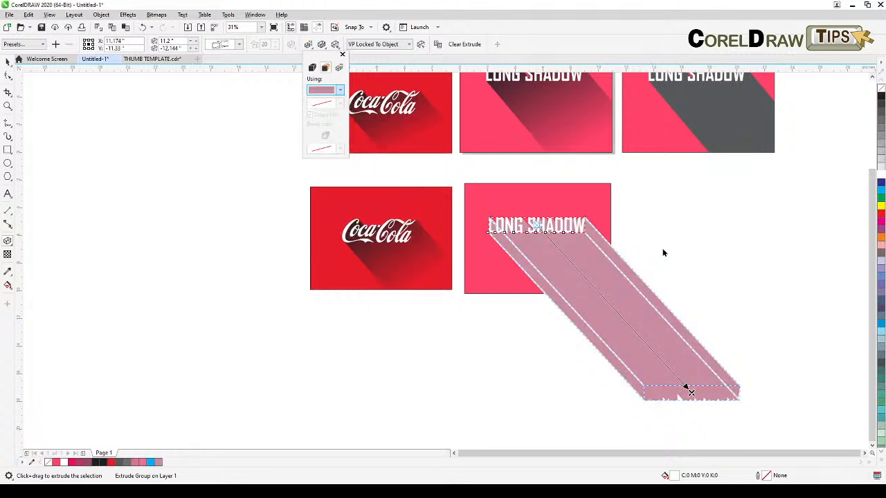
pyautogui.click(663, 253)
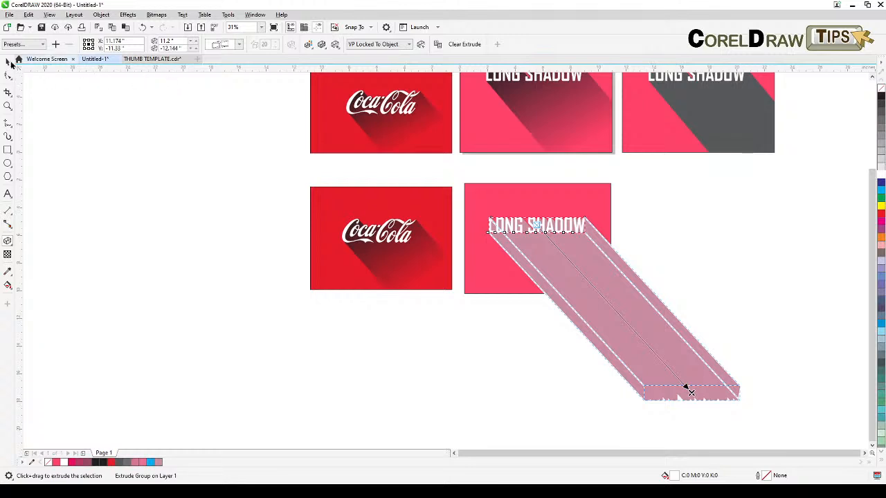
pyautogui.press('space')
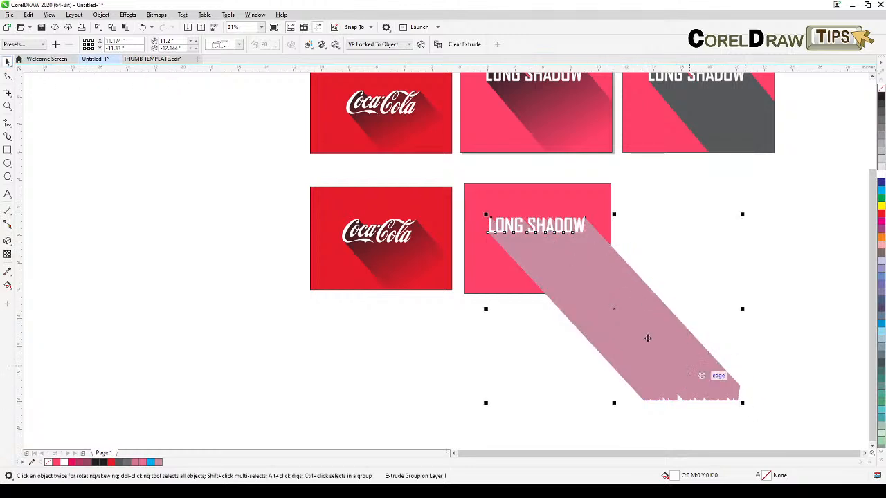
# - Change the extrusion's solid color to black, with C 75, M 68, Y 65, K 90
pyautogui.scroll(2, 527, 246)
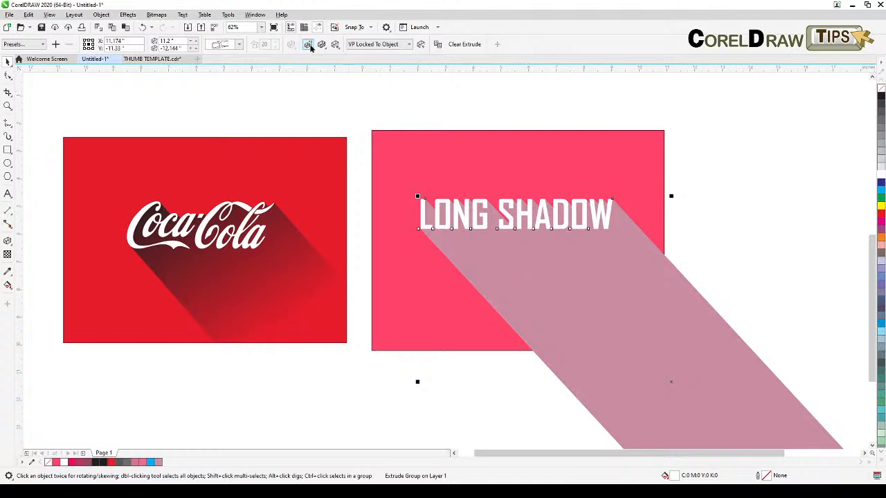
pyautogui.click(308, 43)
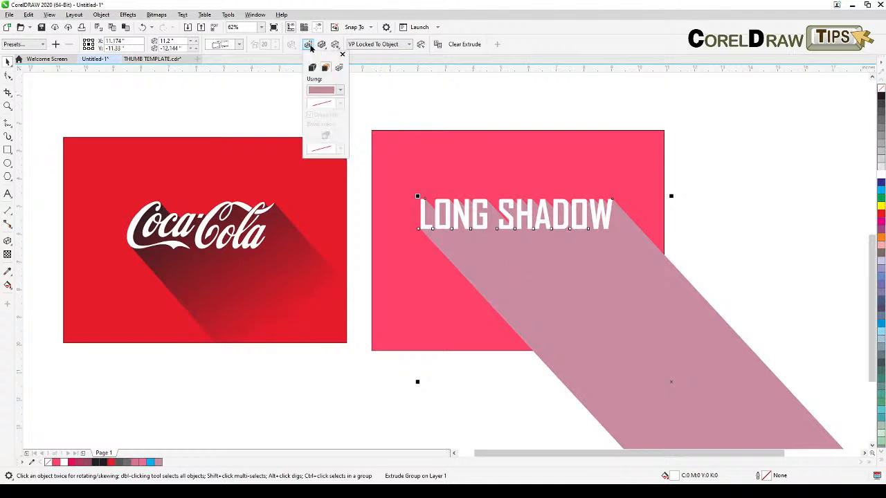
pyautogui.click(339, 92)
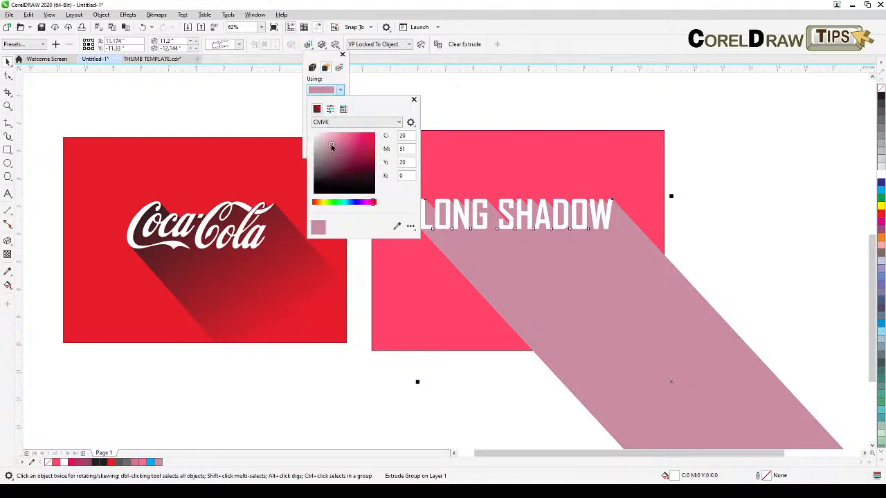
pyautogui.moveTo(331, 147); pyautogui.dragTo(370, 215)
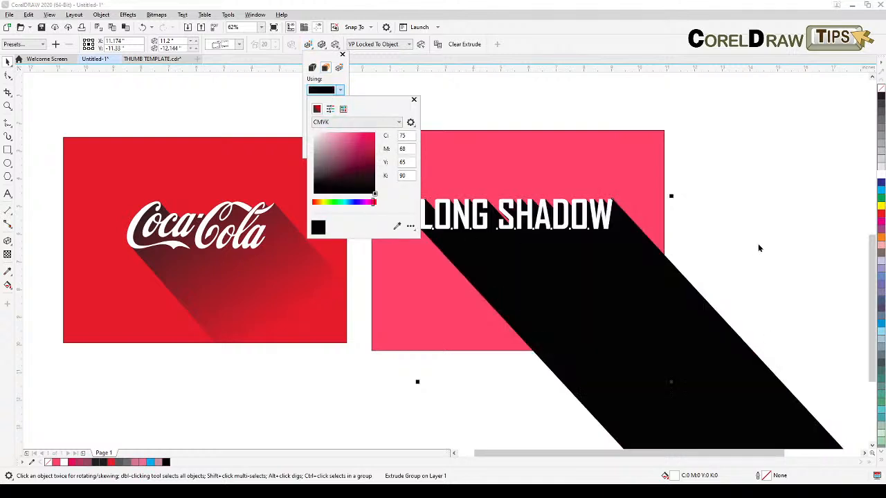
pyautogui.click(753, 251)
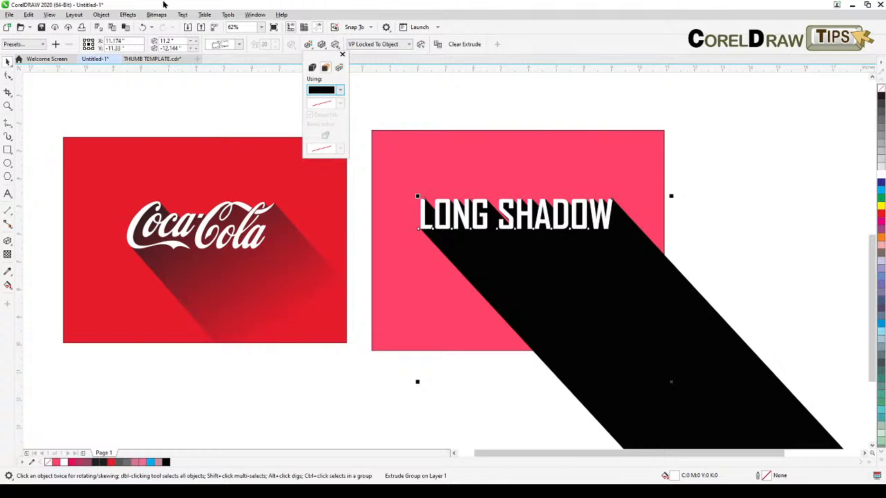
# - Try placing the extruded LONG SHADOW text inside the lower pink rectangle with PowerClip, and undo it
pyautogui.click(101, 16)
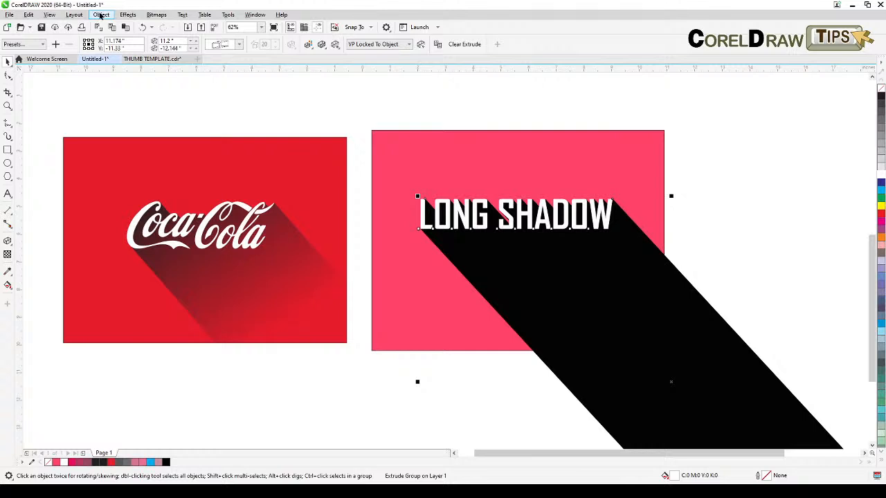
pyautogui.click(101, 15)
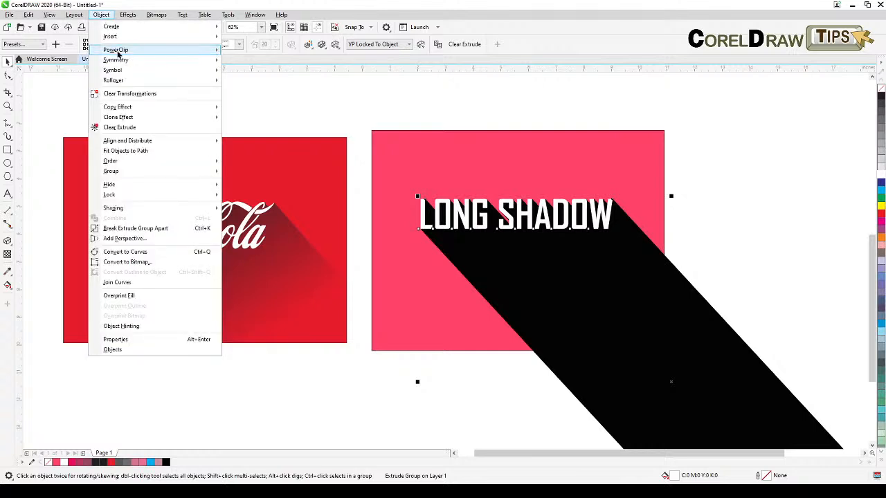
pyautogui.moveTo(119, 50)
pyautogui.click(280, 53)
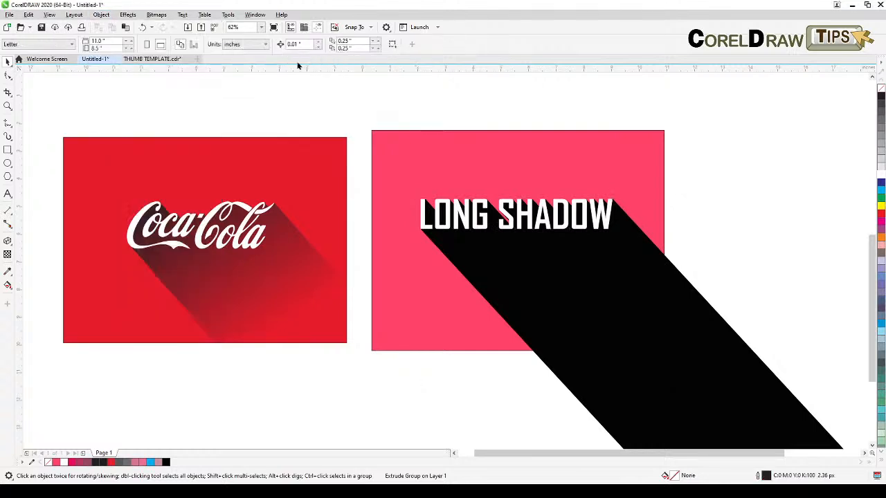
pyautogui.click(640, 152)
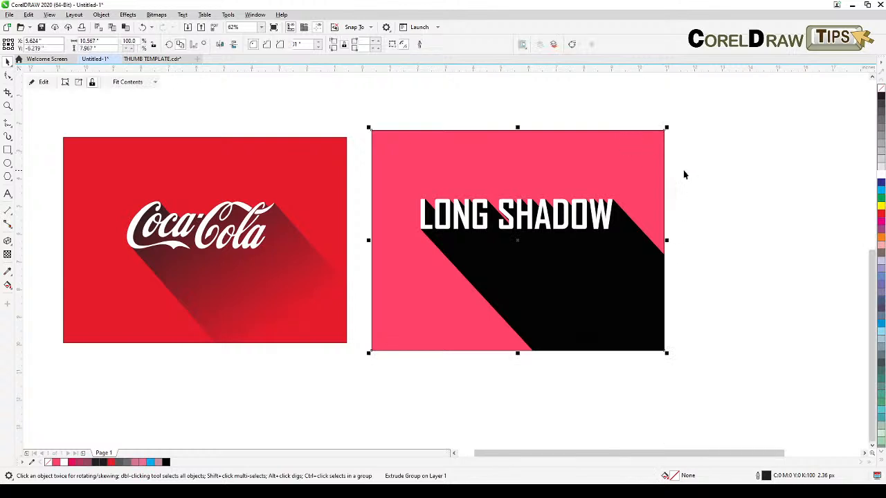
pyautogui.click(696, 173)
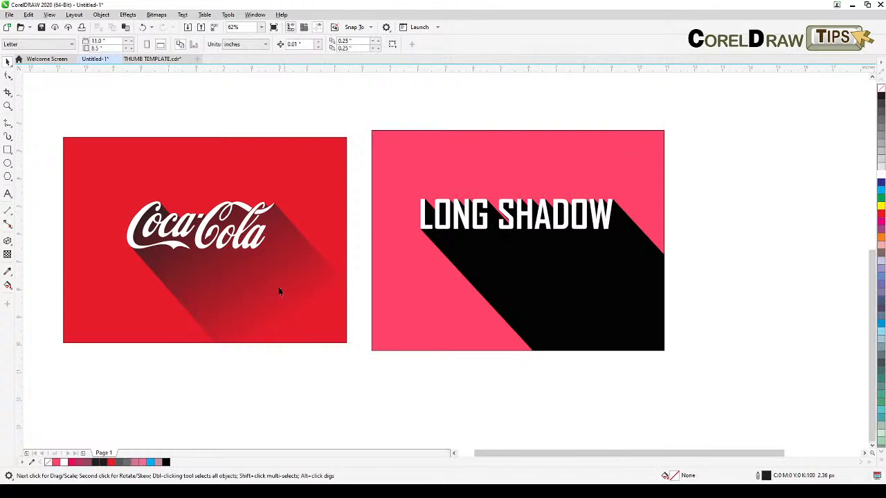
pyautogui.click(613, 317)
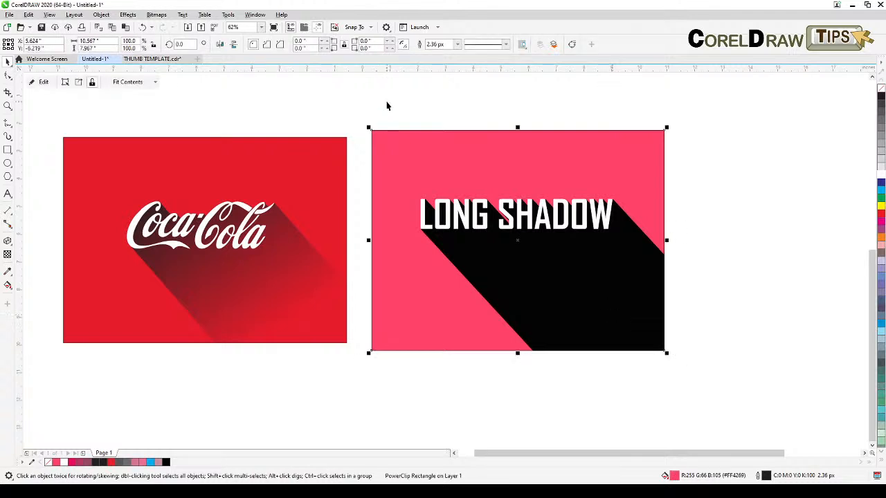
pyautogui.click(407, 111)
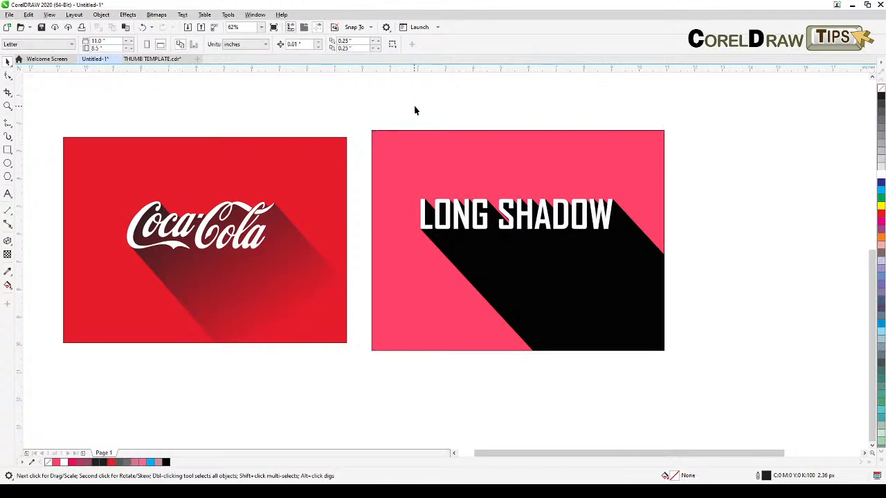
pyautogui.hotkey('ctrl', 'z')
# - Fill the front letters of the extruded LONG SHADOW text with light gray, C 0, M 0, Y 0, K 30
pyautogui.click(742, 179)
pyautogui.moveTo(675, 237); pyautogui.dragTo(642, 209)
pyautogui.click(591, 257)
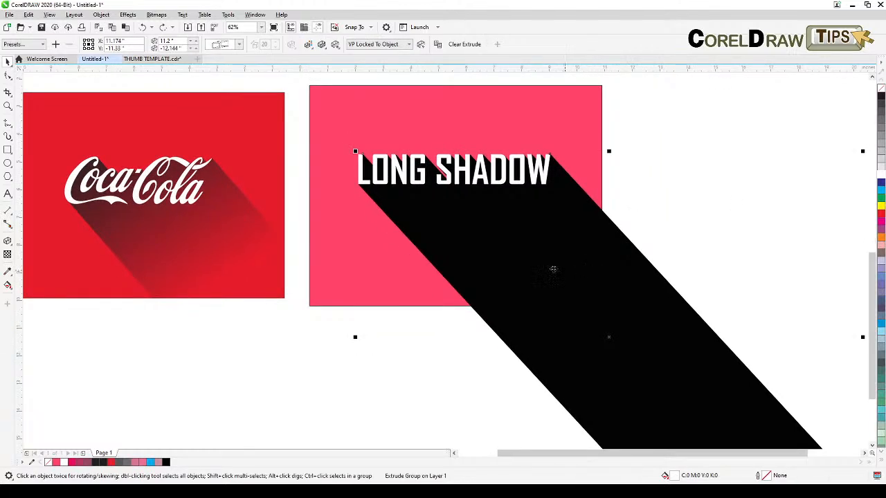
pyautogui.click(882, 151)
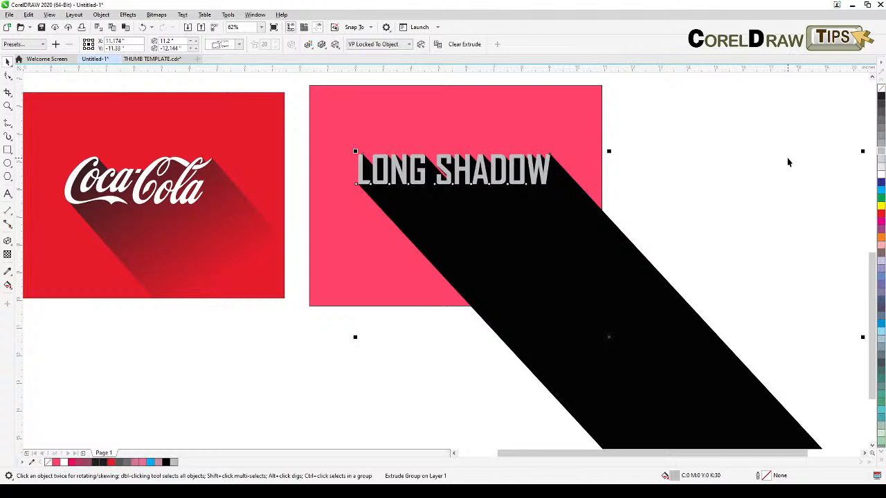
# - Undo the light gray fill on the LONG SHADOW letters and check the extrusion's solid color settings
pyautogui.hotkey('ctrl', 'z')
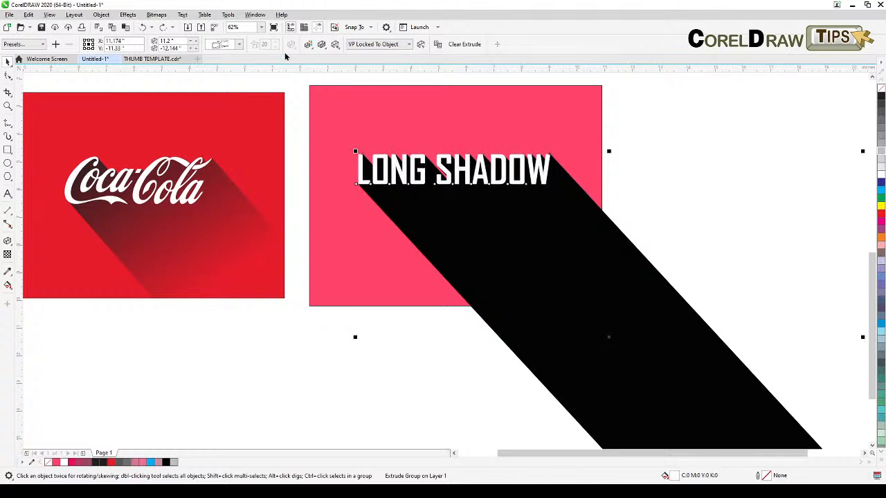
pyautogui.click(308, 45)
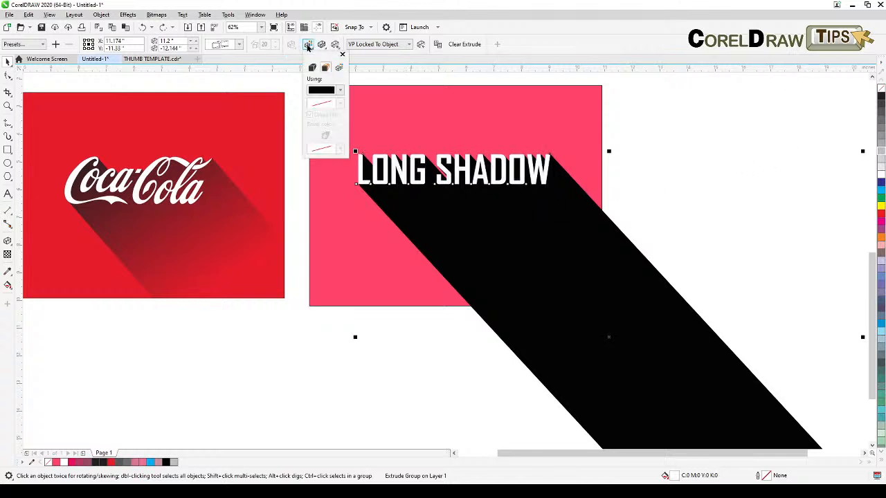
pyautogui.click(333, 91)
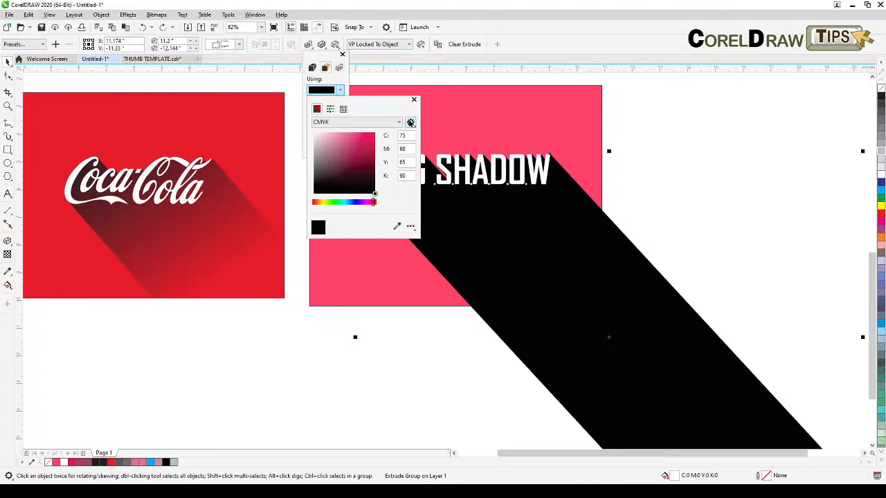
pyautogui.click(414, 100)
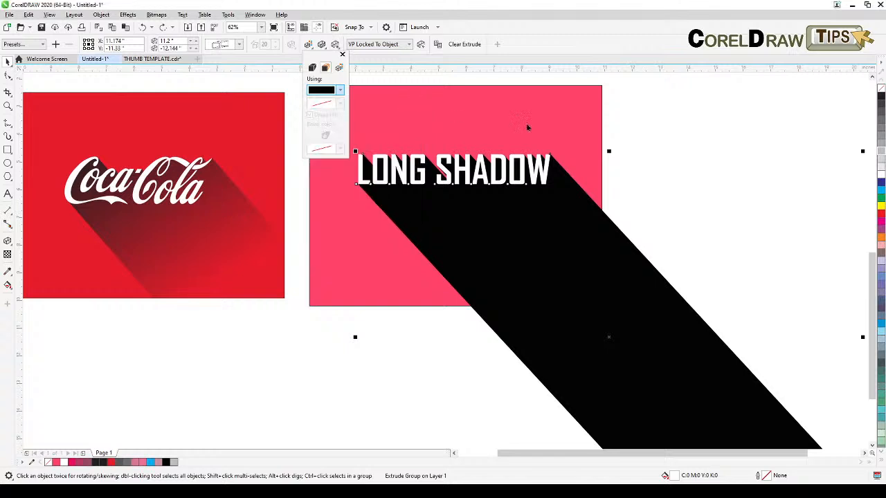
pyautogui.click(697, 128)
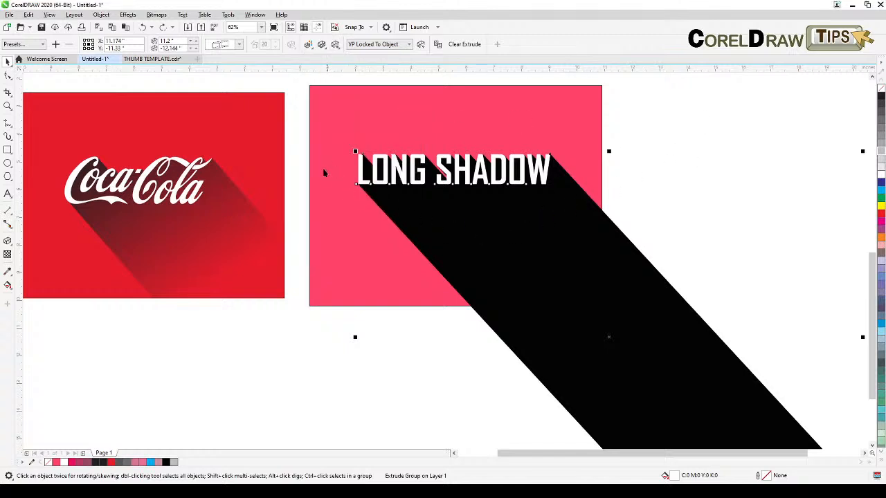
# - Break the extrude group apart to separate the LONG SHADOW text from its extrusion, and undo a test move of the text
pyautogui.click(101, 14)
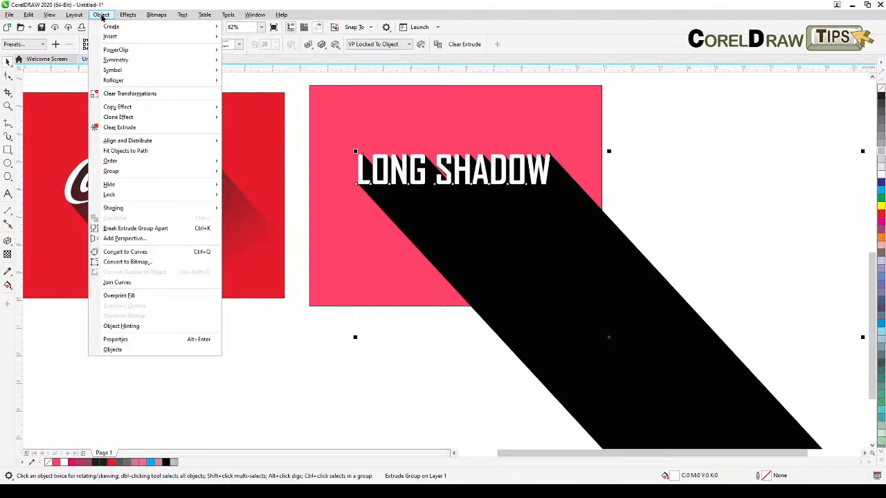
pyautogui.click(138, 228)
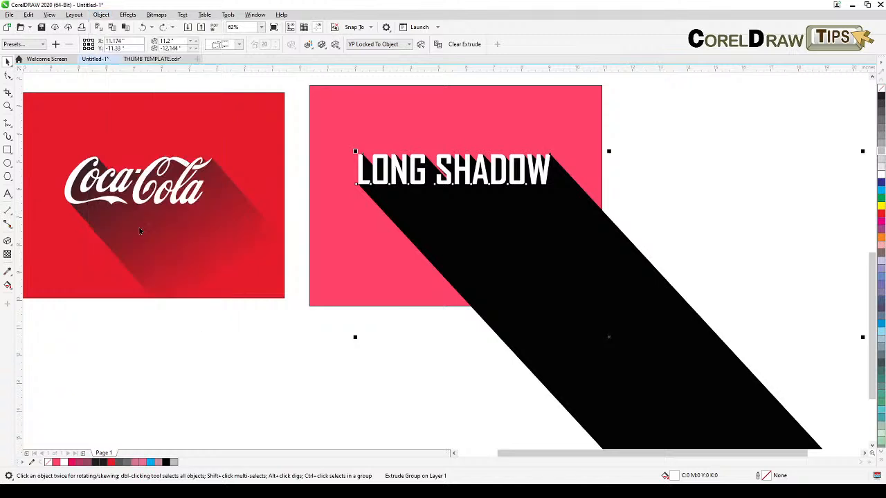
pyautogui.moveTo(499, 169); pyautogui.dragTo(493, 119)
pyautogui.click(545, 250)
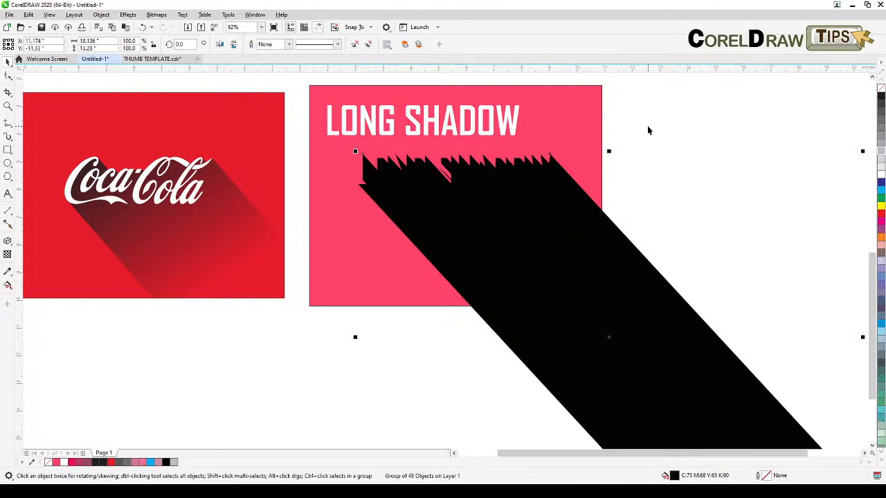
pyautogui.hotkey('ctrl', 'z')
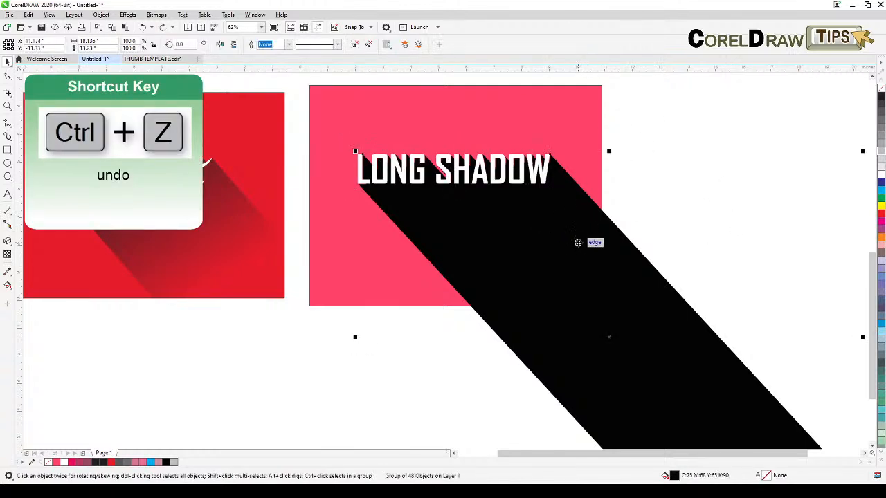
# - Try a fountain transparency on the black extrusion group, fading it diagonally away from the text and within the pink rectangle
pyautogui.press('h')
pyautogui.scroll(-1, 563, 236)
pyautogui.moveTo(563, 236); pyautogui.dragTo(529, 230)
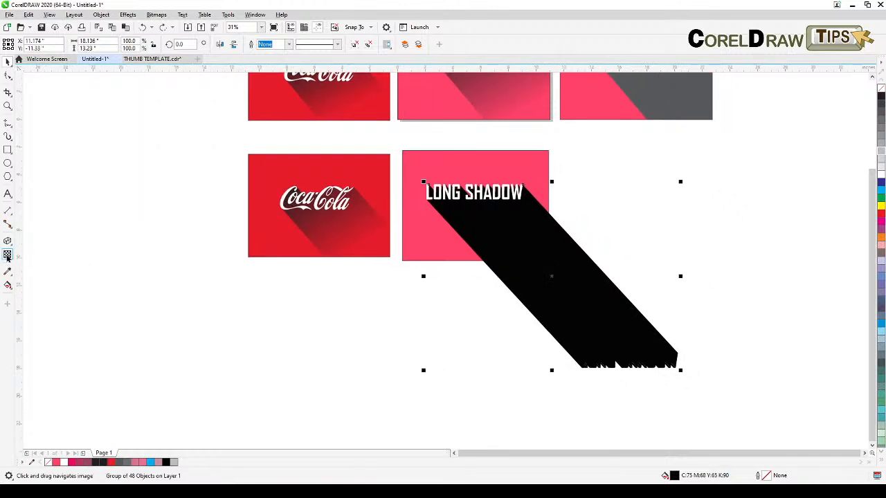
pyautogui.click(8, 255)
pyautogui.moveTo(574, 311); pyautogui.dragTo(496, 211)
pyautogui.moveTo(462, 182); pyautogui.dragTo(567, 313)
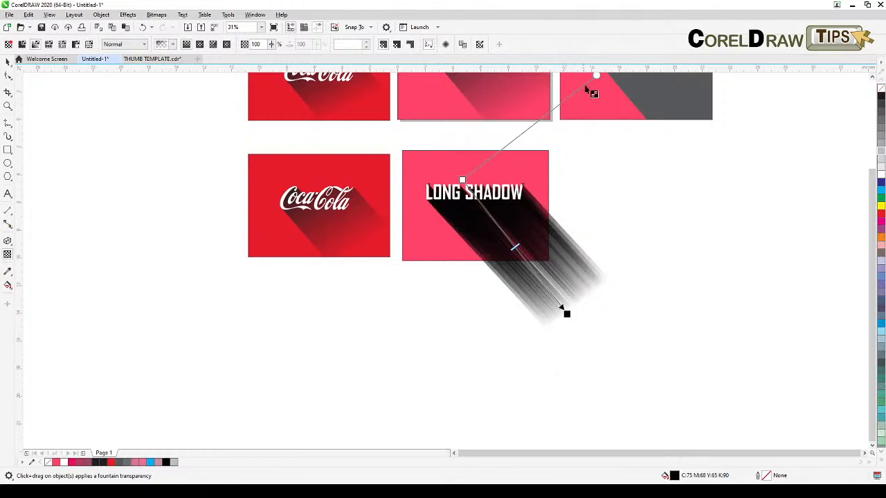
pyautogui.click(583, 106)
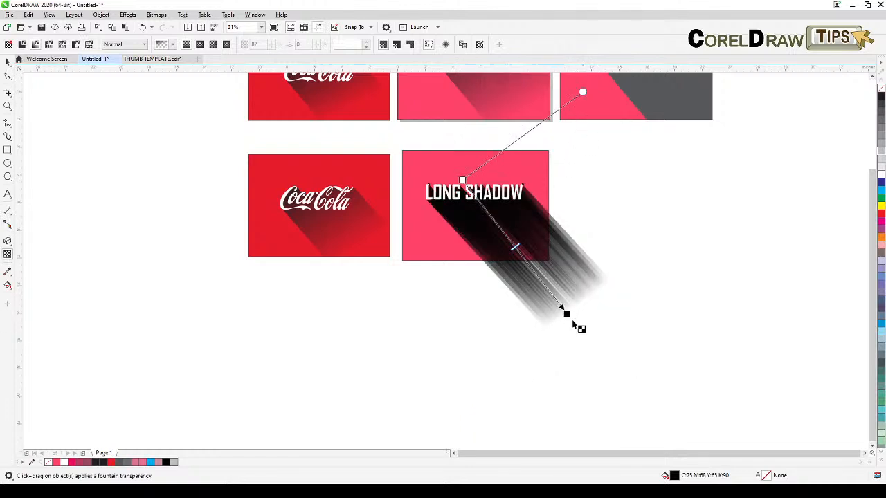
pyautogui.moveTo(567, 313); pyautogui.dragTo(531, 260)
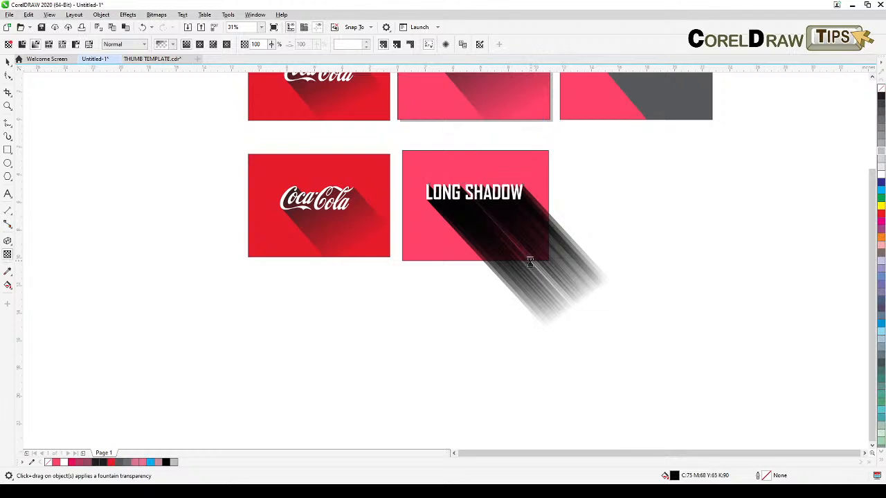
pyautogui.moveTo(513, 232); pyautogui.dragTo(562, 319)
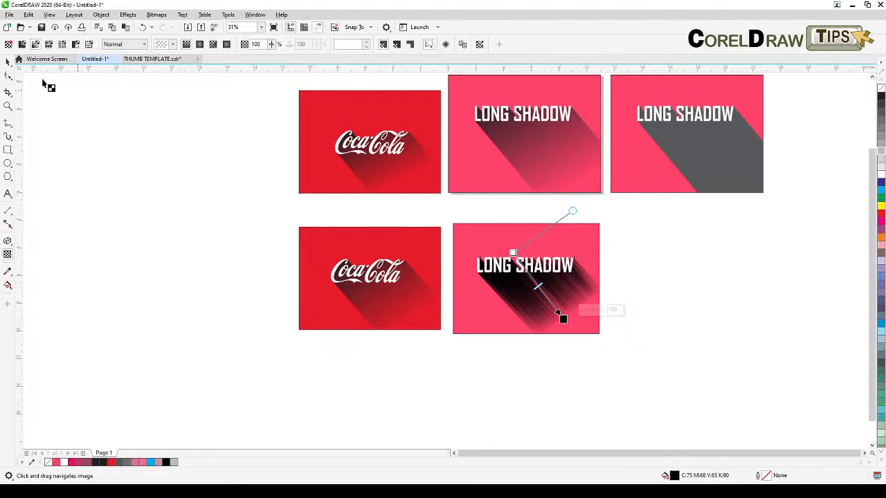
# - Remove the transparency from the single extrusion piece extending from the W, and undo a test move of the extrusion group
pyautogui.click(8, 61)
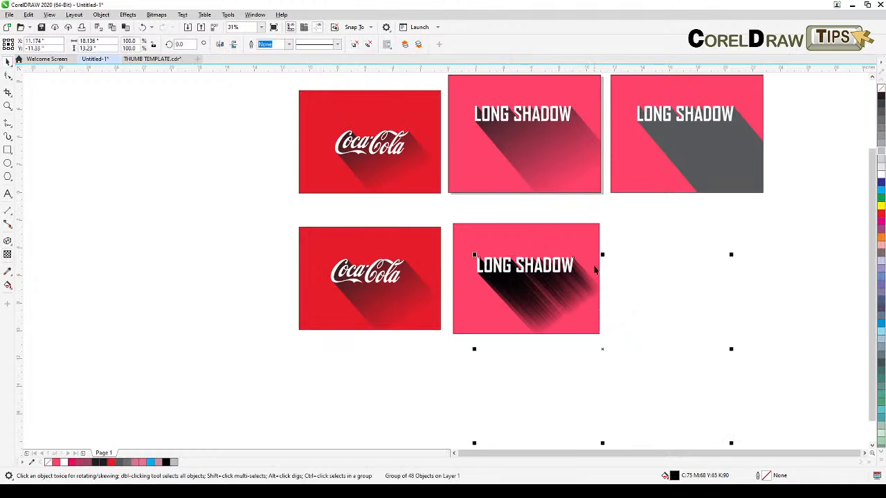
pyautogui.moveTo(600, 272); pyautogui.dragTo(639, 310)
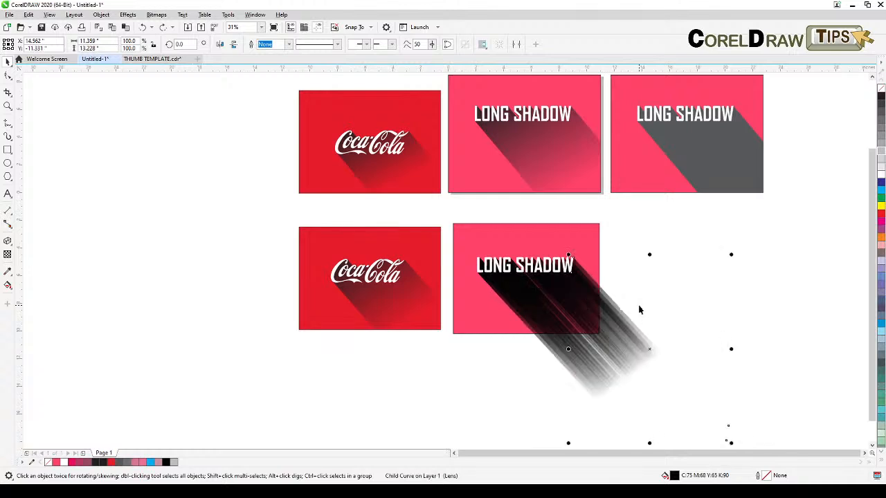
pyautogui.click(8, 257)
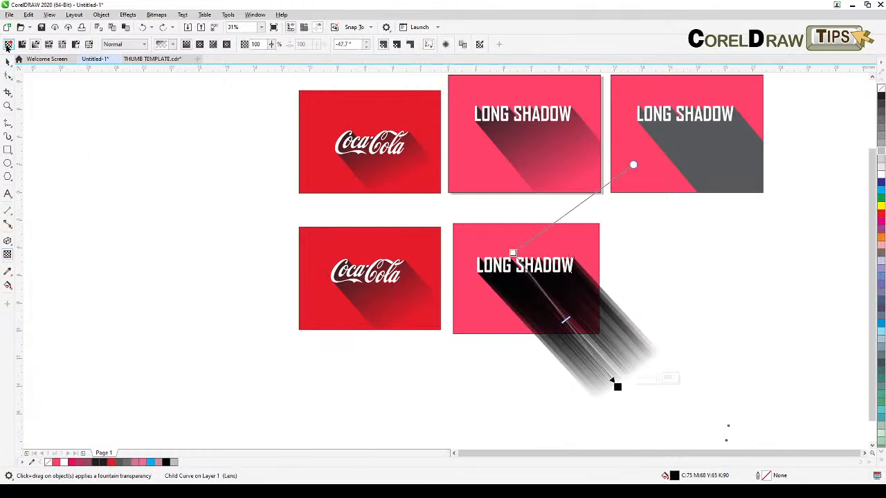
pyautogui.click(8, 45)
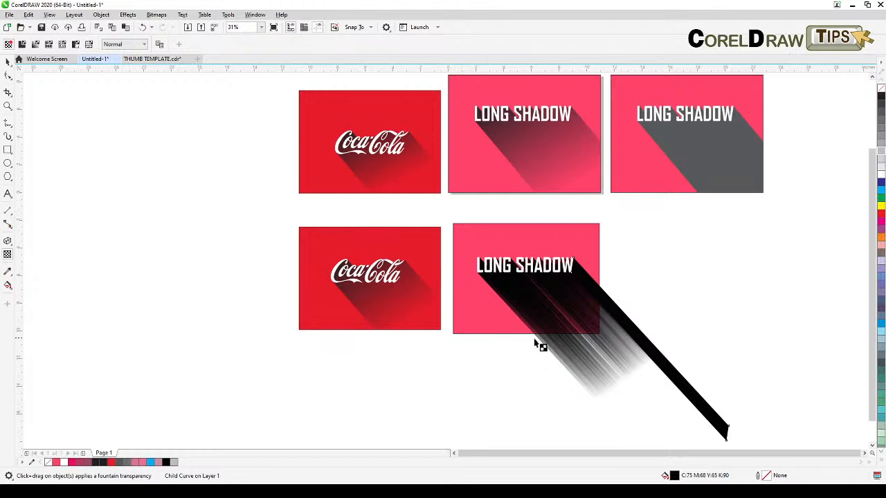
pyautogui.click(8, 61)
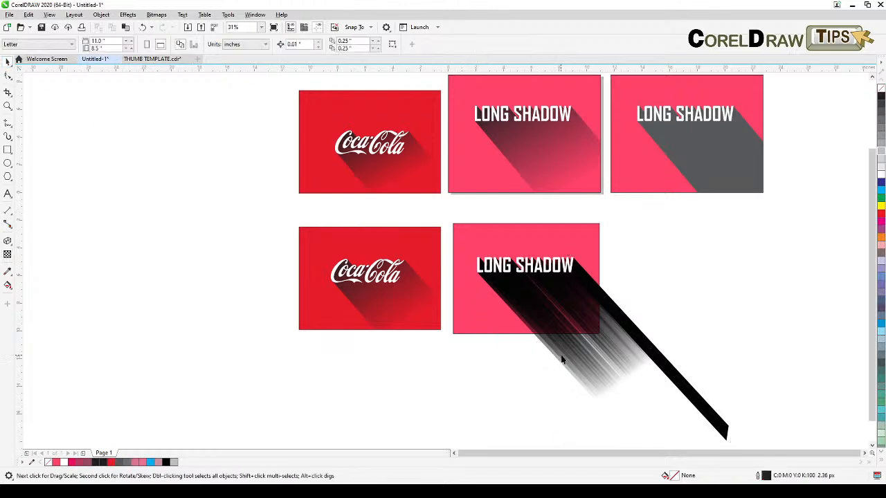
pyautogui.moveTo(564, 356); pyautogui.dragTo(513, 331)
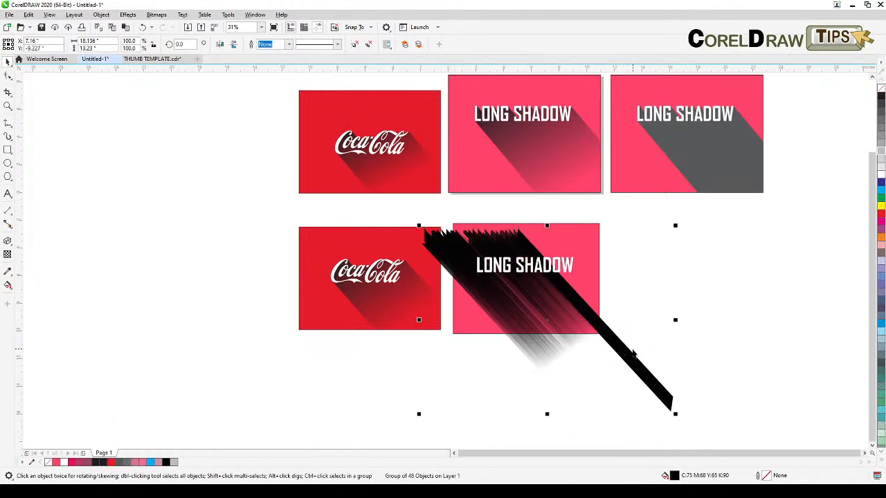
pyautogui.moveTo(659, 360); pyautogui.dragTo(594, 317)
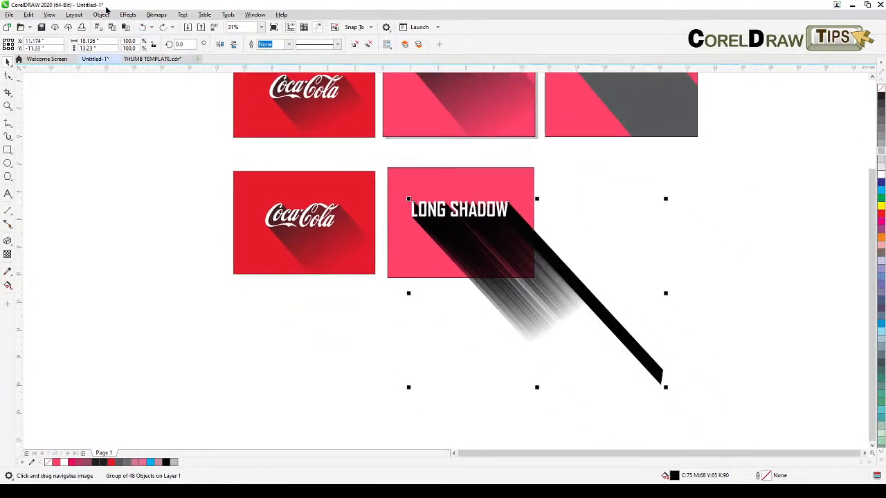
# - Create a boundary curve around the whole extrusion group and inspect its jagged far end
pyautogui.click(101, 15)
pyautogui.moveTo(138, 210)
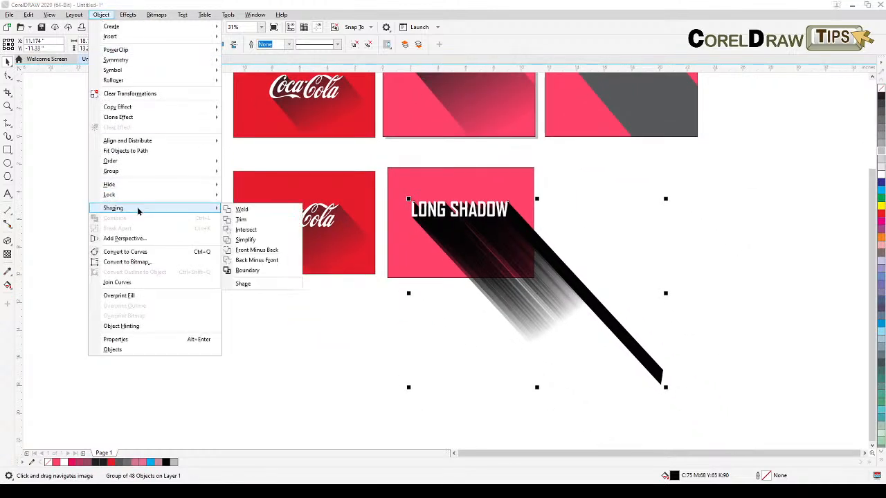
pyautogui.click(261, 272)
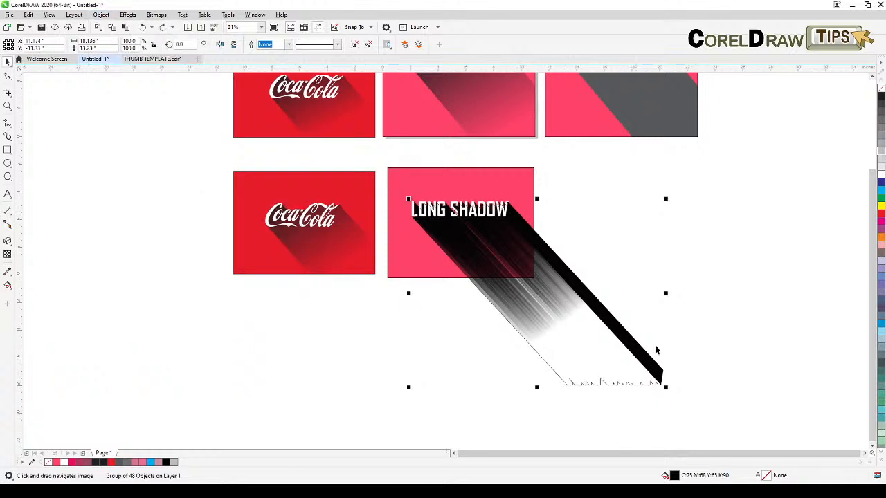
pyautogui.click(727, 361)
pyautogui.scroll(2, 653, 405)
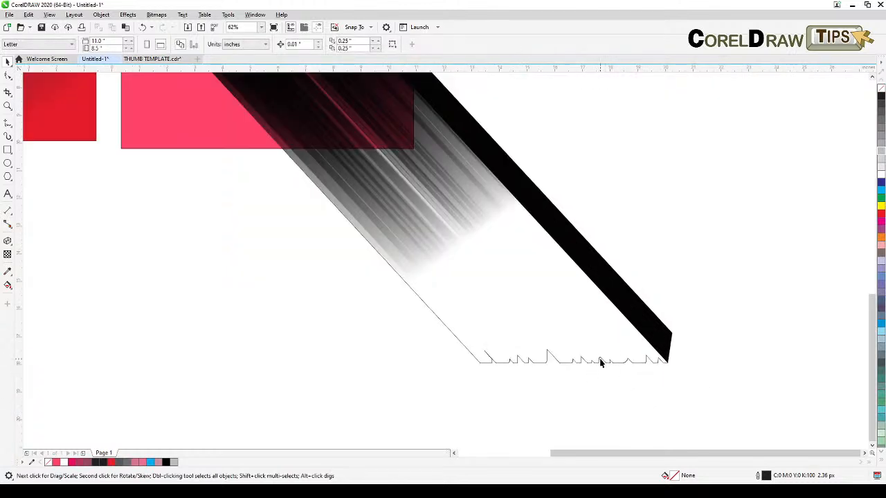
pyautogui.scroll(-2, 603, 360)
# - Move the original extrusion group away from the boundary curve and delete it
pyautogui.click(601, 363)
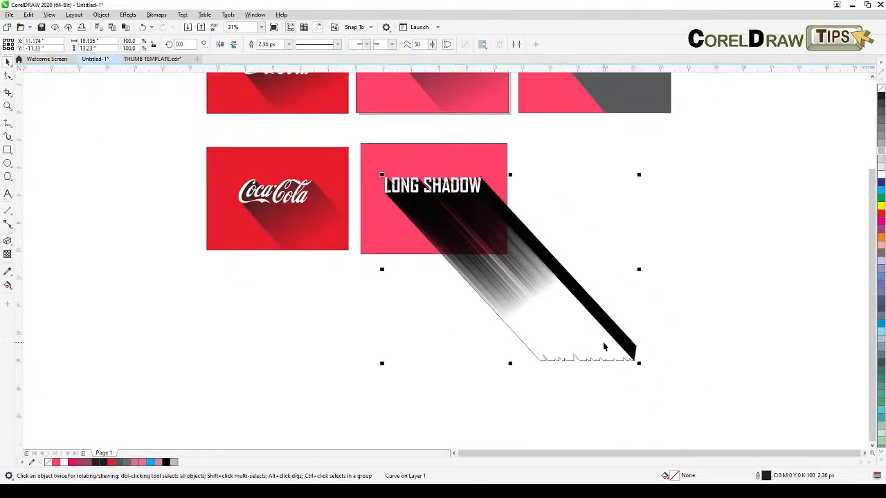
pyautogui.moveTo(601, 328); pyautogui.dragTo(706, 301)
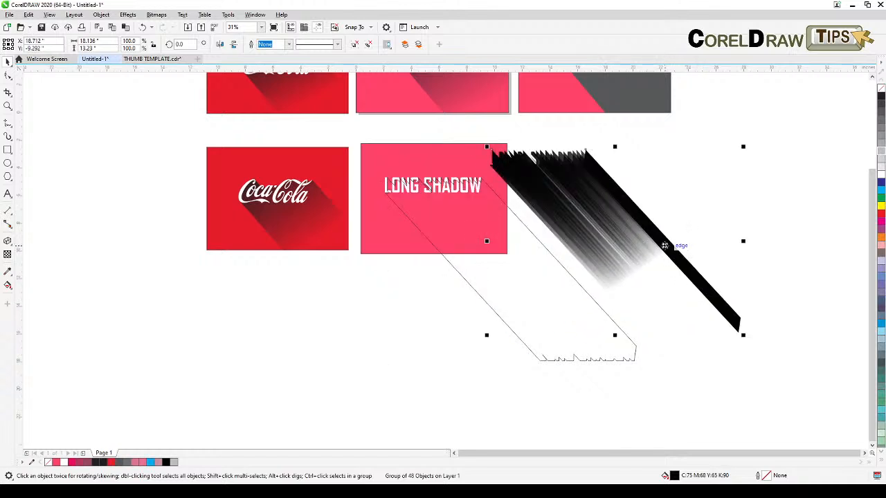
pyautogui.press('Delete')
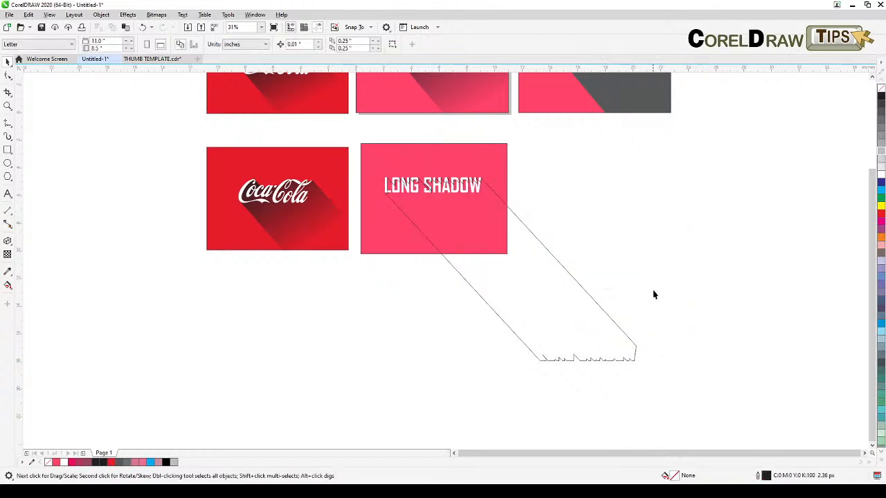
# - Fill the boundary curve with black, C 0, M 0, Y 0, K 100, and remove its outline
pyautogui.click(535, 239)
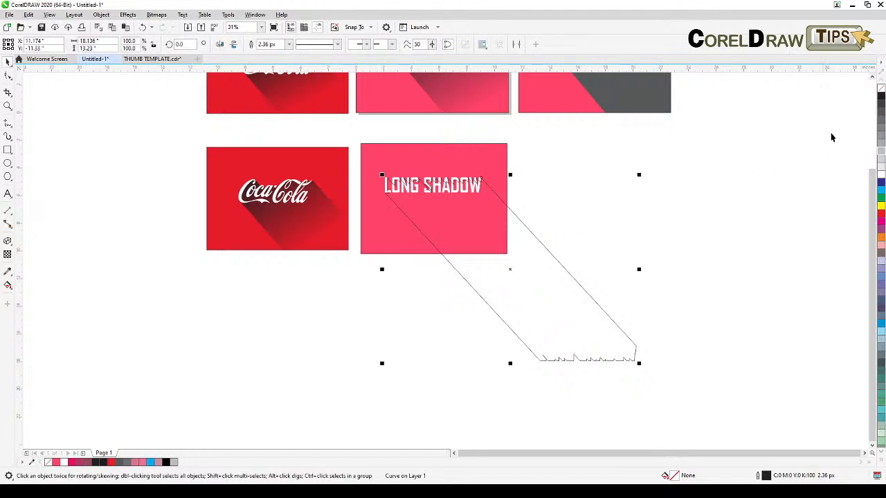
pyautogui.click(880, 95)
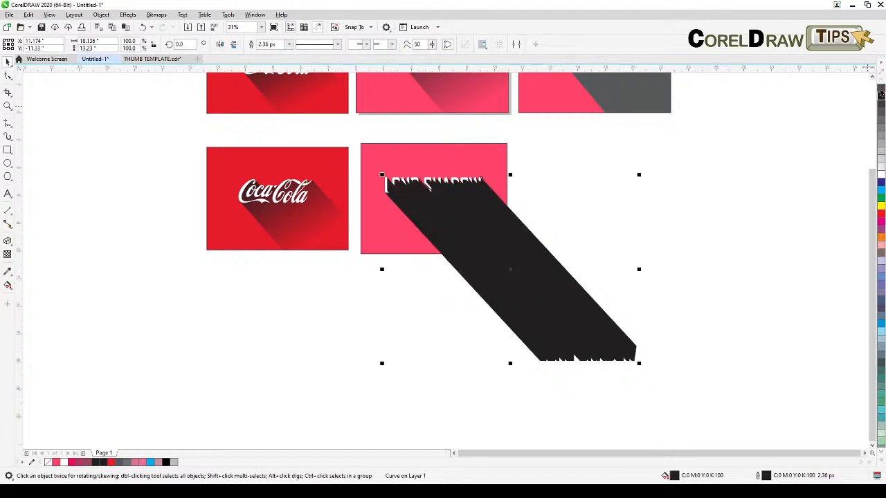
pyautogui.rightClick(881, 88)
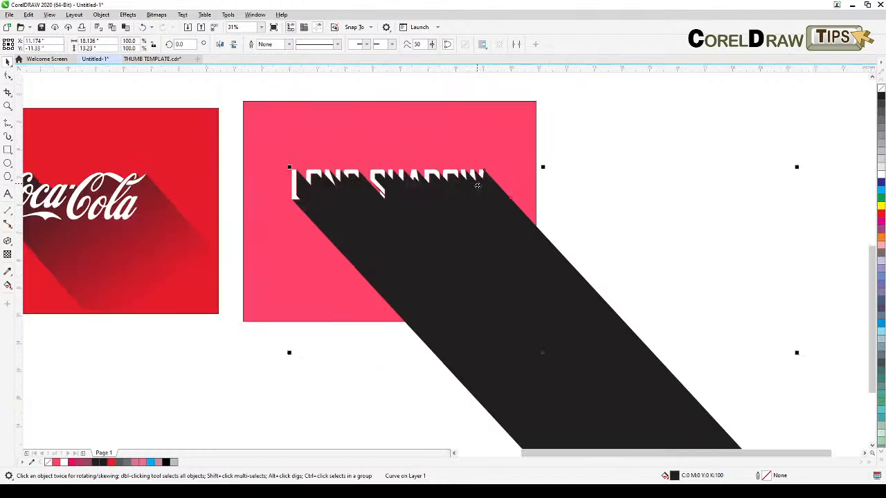
# - Bring the white LONG SHADOW text to the front of the page, above the black boundary shape
pyautogui.scroll(2, 480, 182)
pyautogui.moveTo(586, 187); pyautogui.dragTo(645, 205)
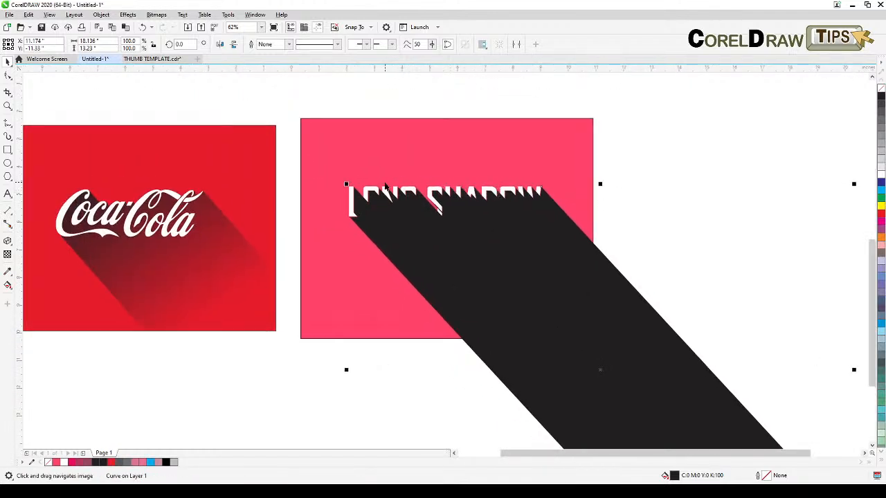
pyautogui.click(670, 147)
pyautogui.scroll(4, 428, 194)
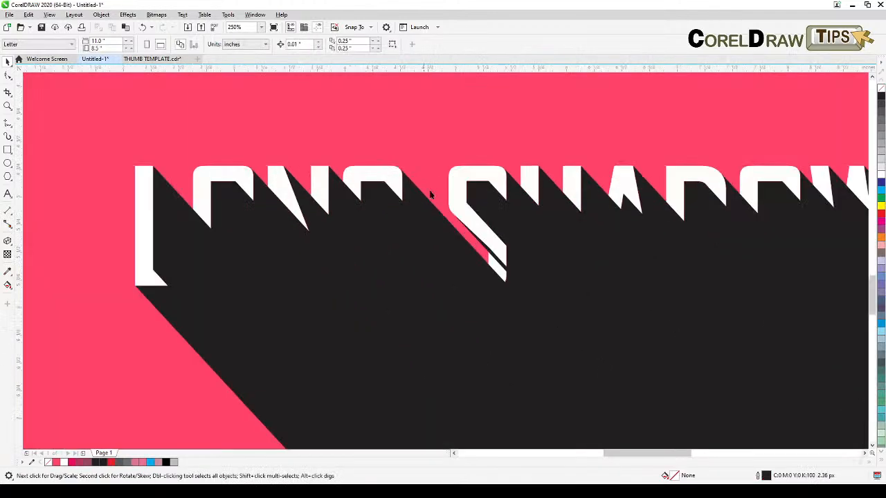
pyautogui.click(469, 178)
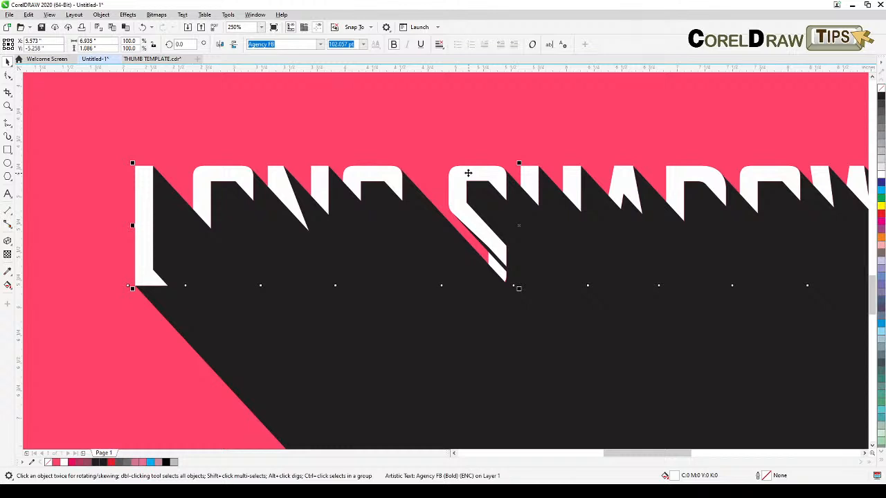
pyautogui.click(101, 15)
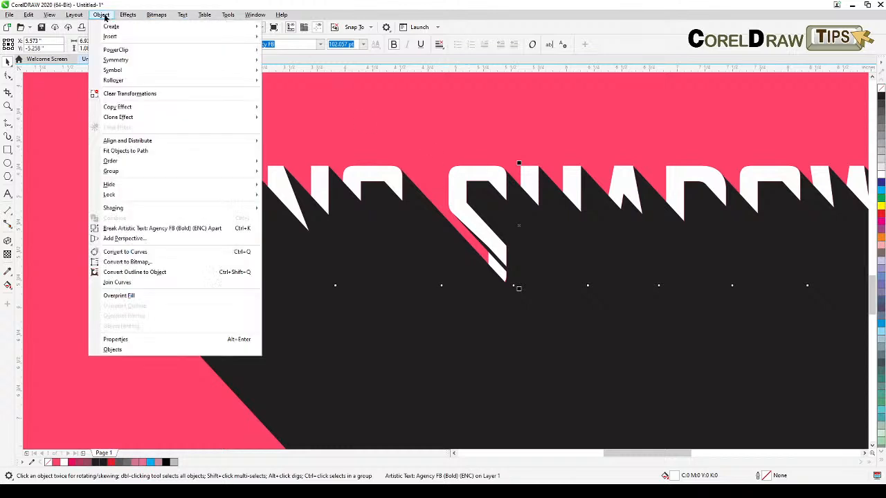
pyautogui.moveTo(137, 160)
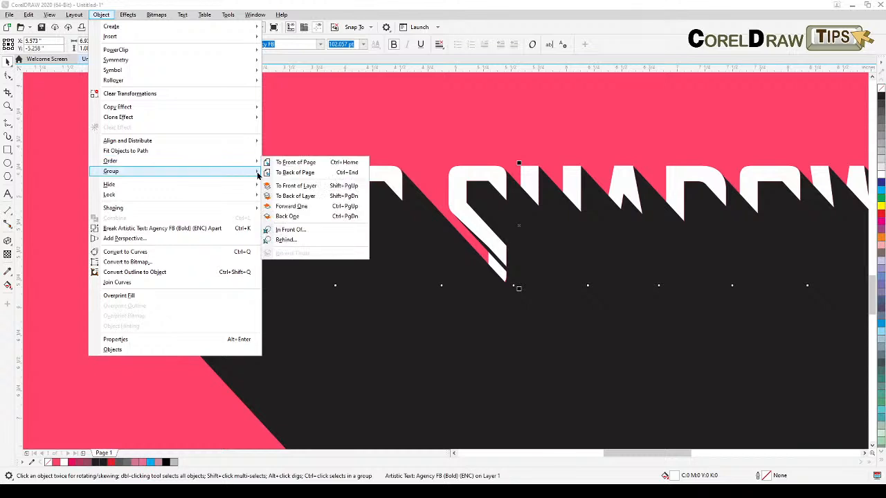
pyautogui.click(292, 166)
pyautogui.scroll(-2, 291, 163)
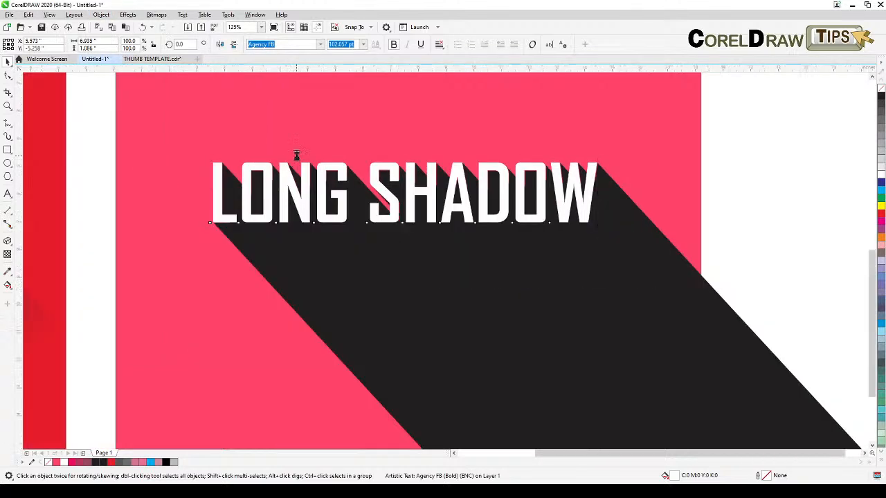
# - Apply a linear fountain transparency at about -64° to the black shadow shape, fading it out diagonally away from the LONG SHADOW text
pyautogui.scroll(-2, 297, 155)
pyautogui.click(488, 239)
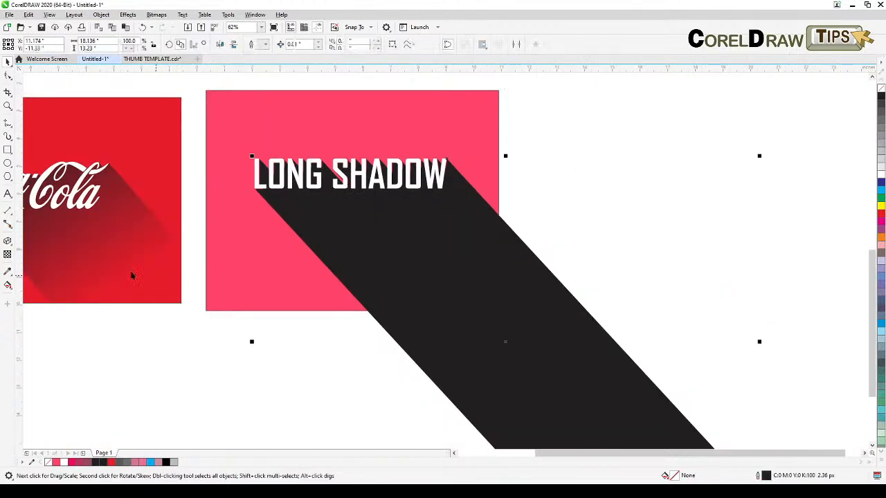
pyautogui.click(8, 254)
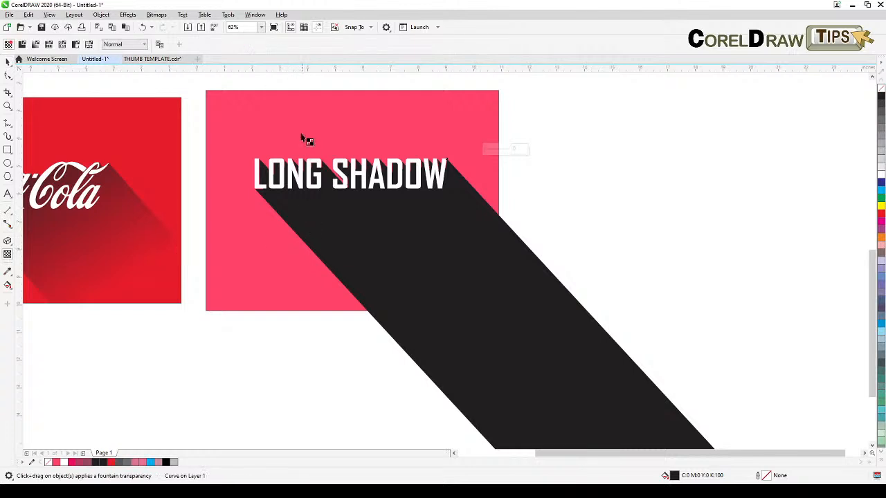
pyautogui.moveTo(302, 131); pyautogui.dragTo(439, 327)
pyautogui.scroll(-2, 441, 329)
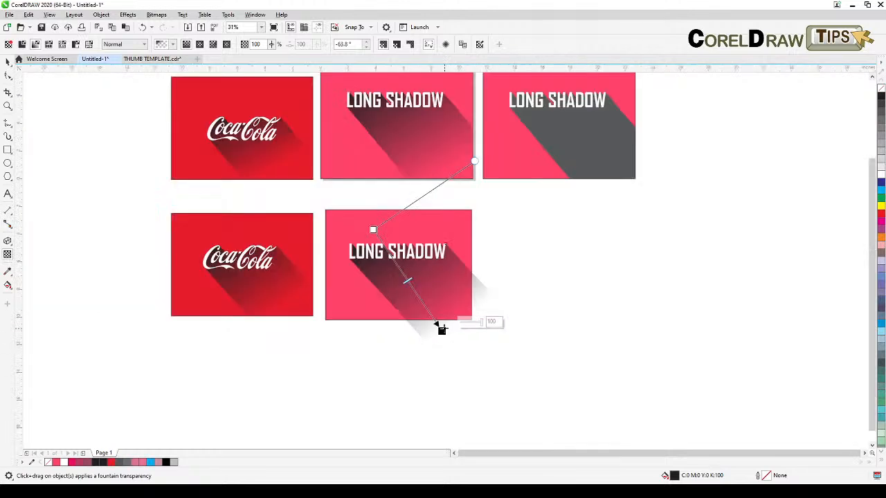
# - PowerClip the faded shadow shape inside the pink rectangle behind the LONG SHADOW text, then clear the selection
pyautogui.click(8, 62)
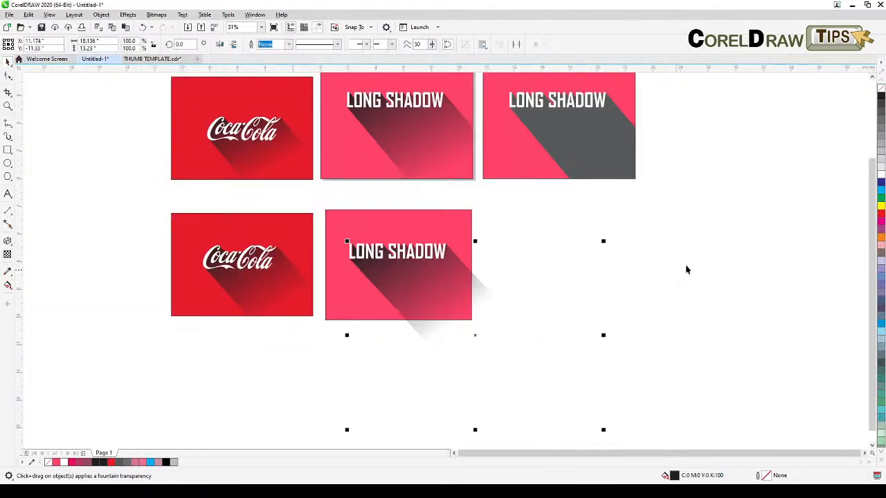
pyautogui.scroll(2, 478, 296)
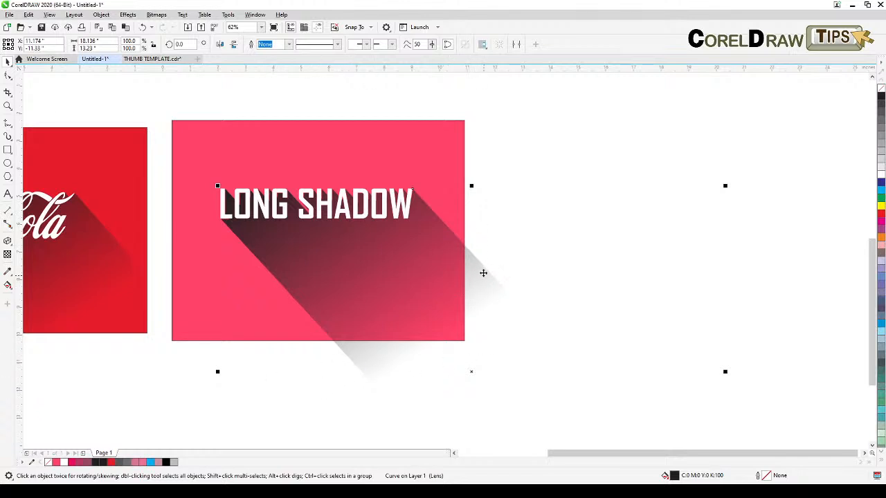
pyautogui.click(101, 15)
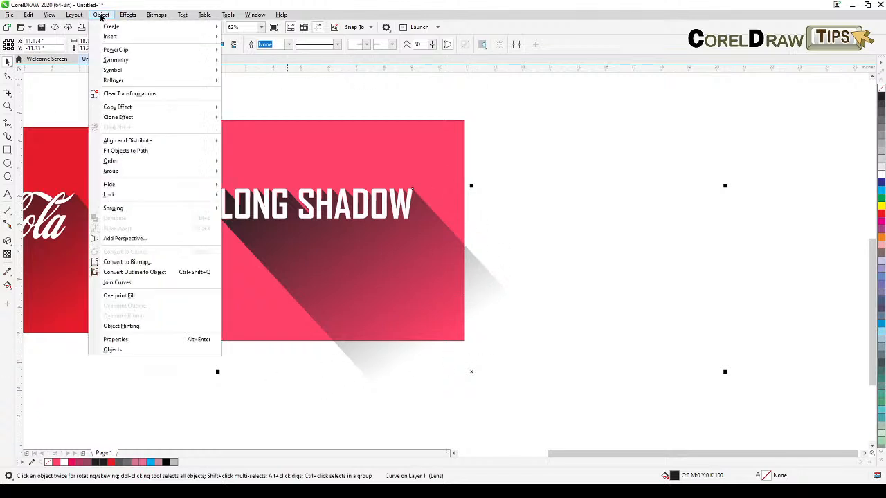
pyautogui.moveTo(114, 54)
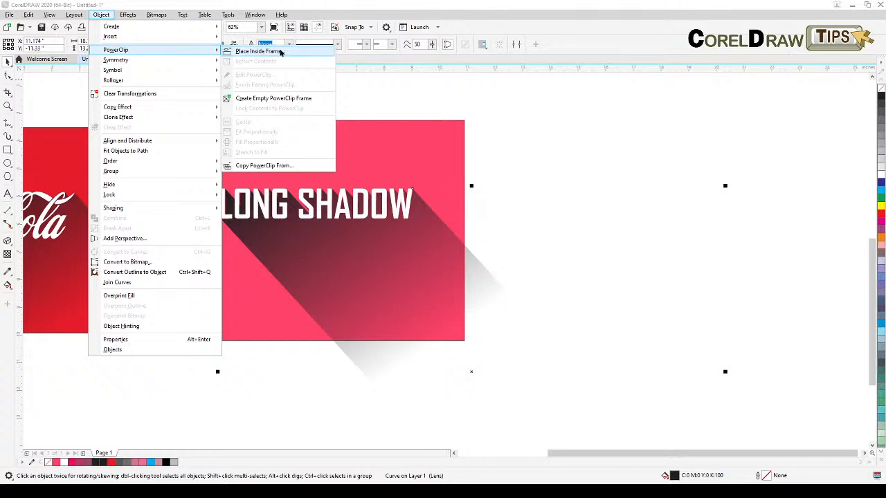
pyautogui.click(280, 52)
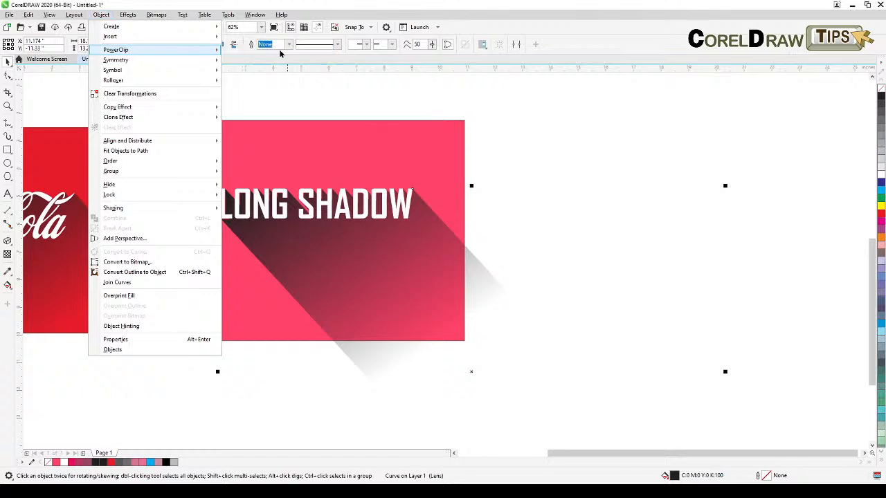
pyautogui.click(438, 140)
pyautogui.scroll(-1, 560, 200)
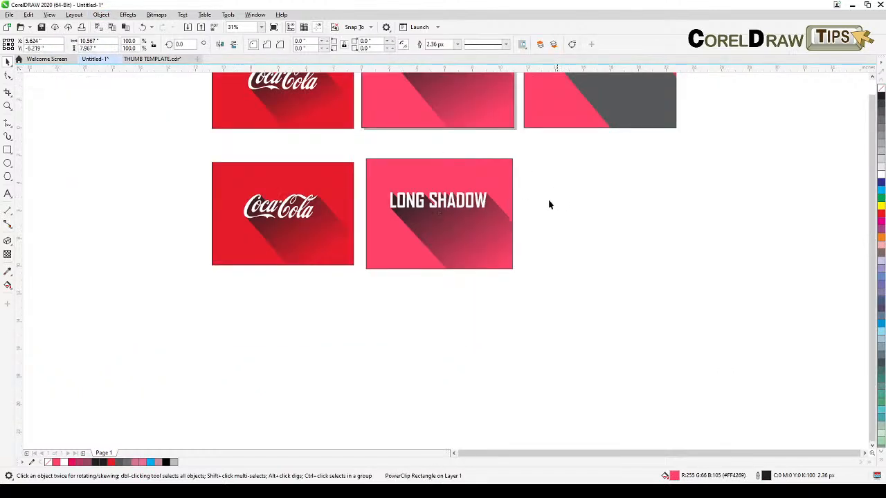
pyautogui.click(551, 204)
# - Examine the finished Coca-Cola and LONG SHADOW designs side by side and review the available effect tools
pyautogui.scroll(1, 414, 217)
pyautogui.moveTo(423, 219); pyautogui.dragTo(476, 231)
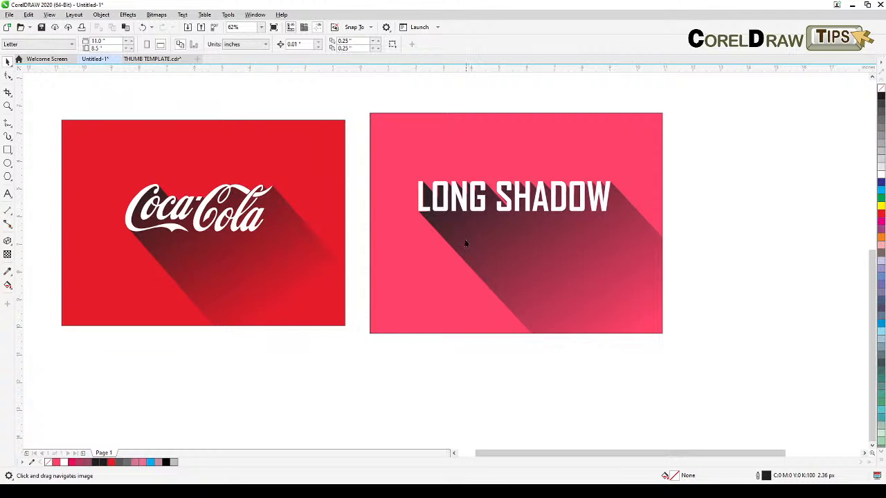
pyautogui.scroll(1, 464, 242)
pyautogui.scroll(-1, 464, 242)
pyautogui.moveTo(464, 242); pyautogui.dragTo(494, 237)
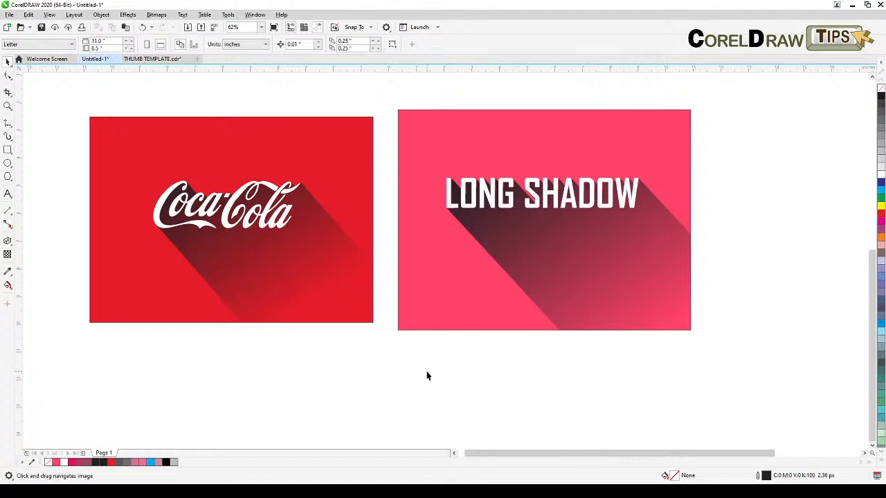
pyautogui.click(9, 243)
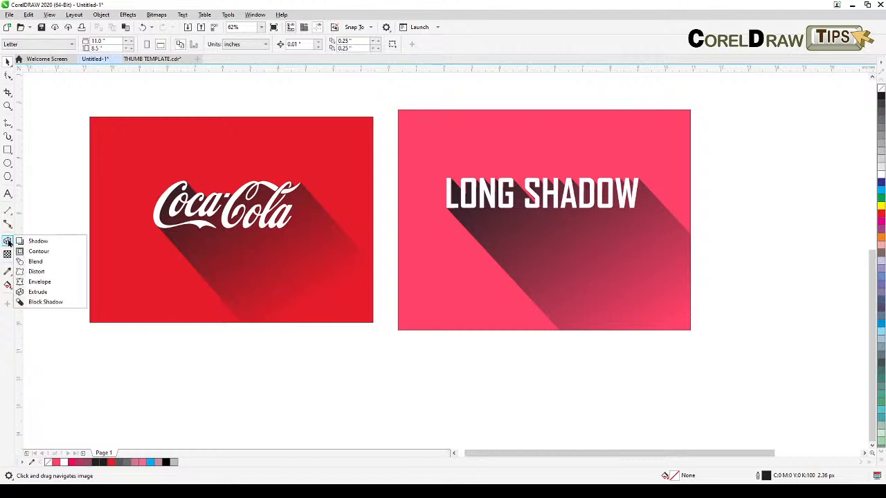
pyautogui.click(6, 245)
pyautogui.click(157, 424)
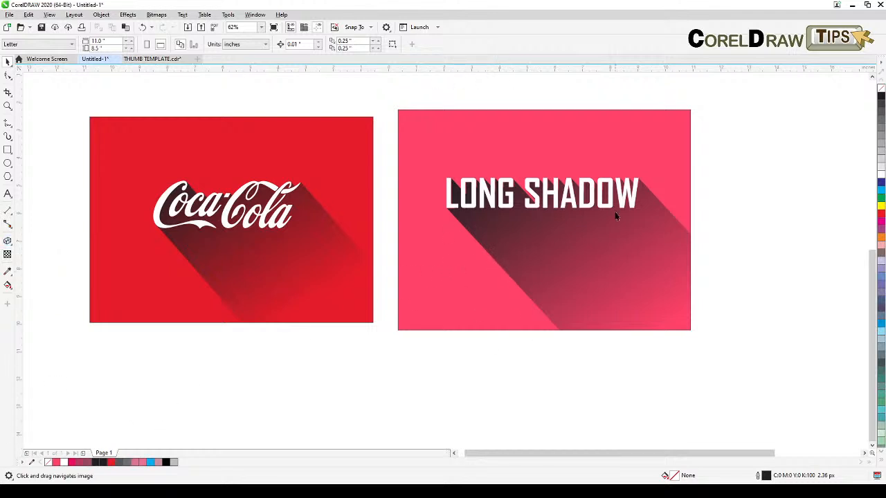
pyautogui.scroll(-2, 695, 322)
pyautogui.moveTo(695, 339); pyautogui.dragTo(619, 319)
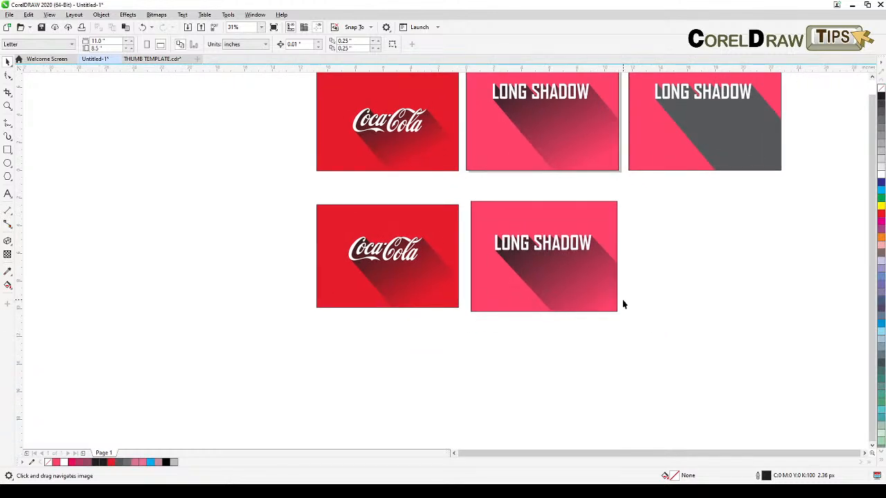
pyautogui.scroll(2, 629, 303)
pyautogui.moveTo(630, 300); pyautogui.dragTo(767, 293)
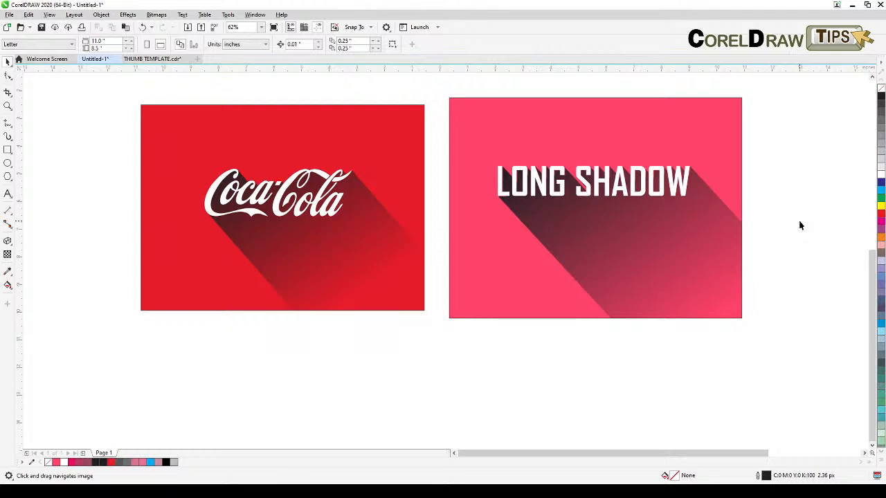